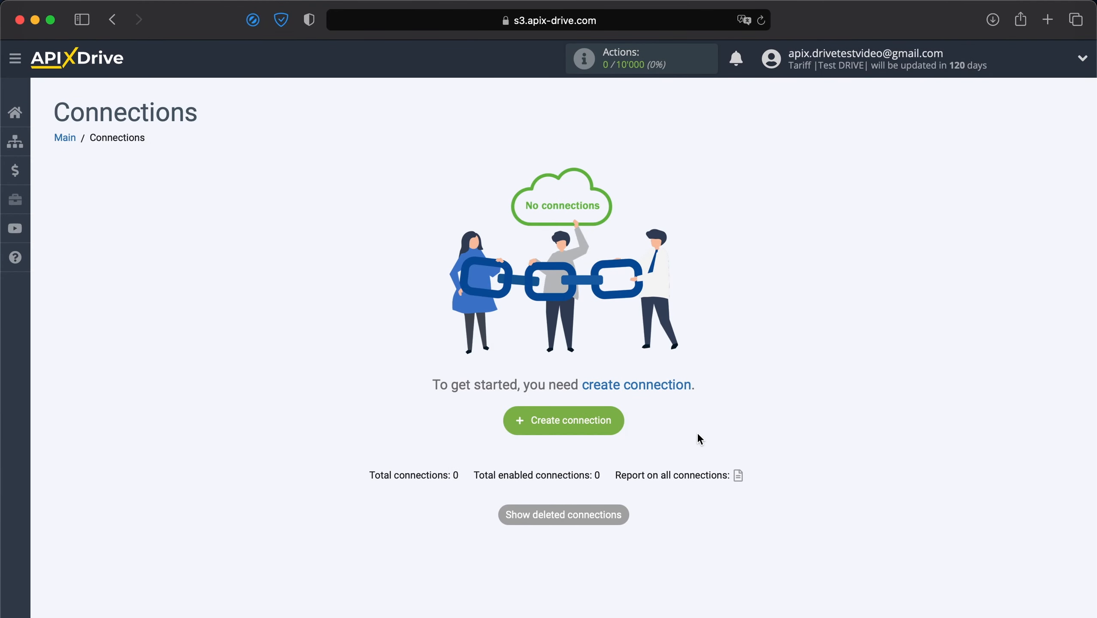
# - Create a new connection ('New connection 2') from the Connections page
pyautogui.click(588, 419)
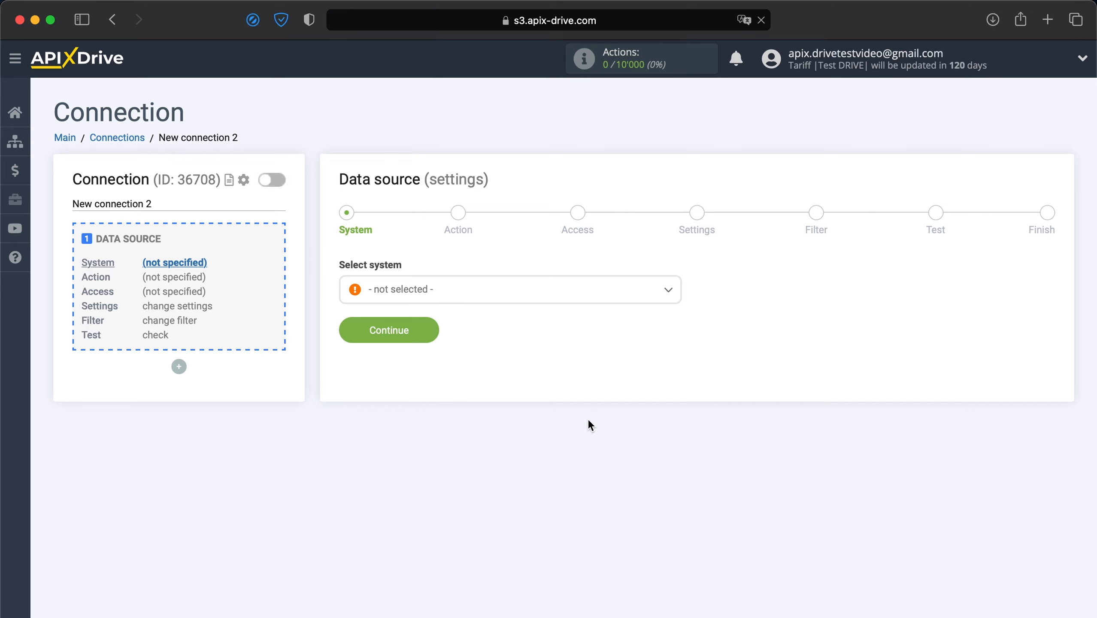
# - Choose Ecwid as the data source system
pyautogui.click(505, 300)
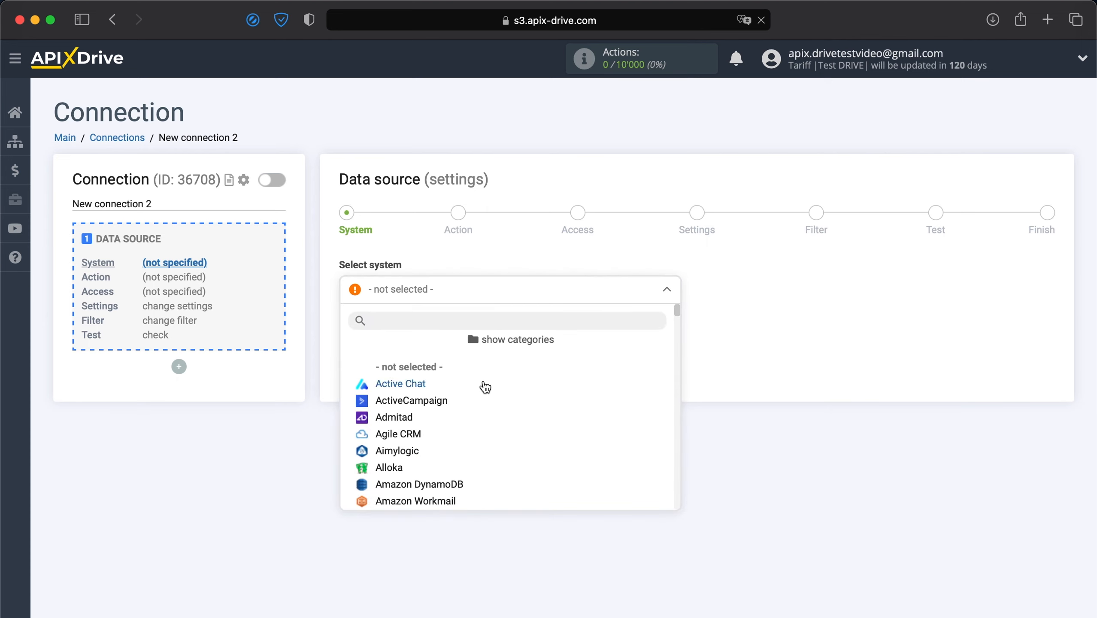
pyautogui.scroll(-15, 481, 402)
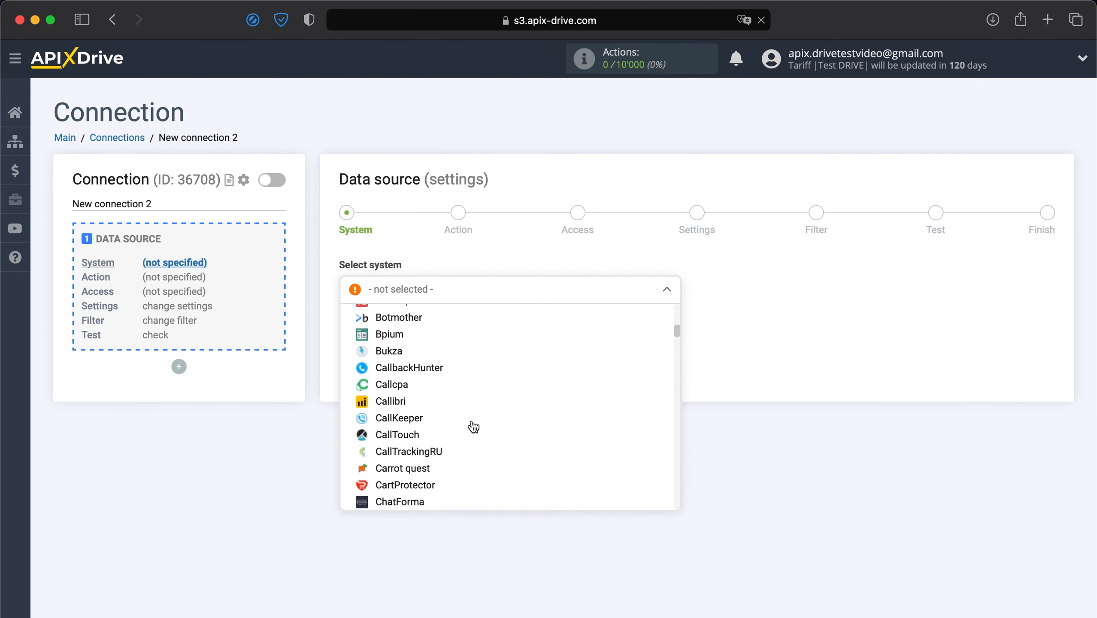
pyautogui.scroll(-5, 474, 427)
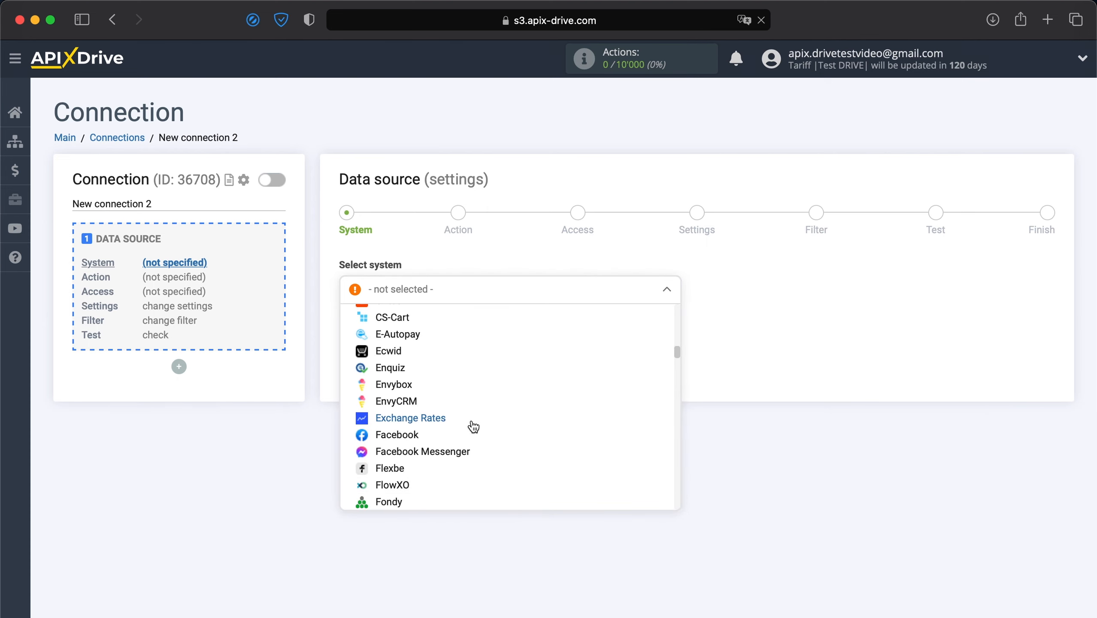
pyautogui.click(398, 353)
pyautogui.click(392, 334)
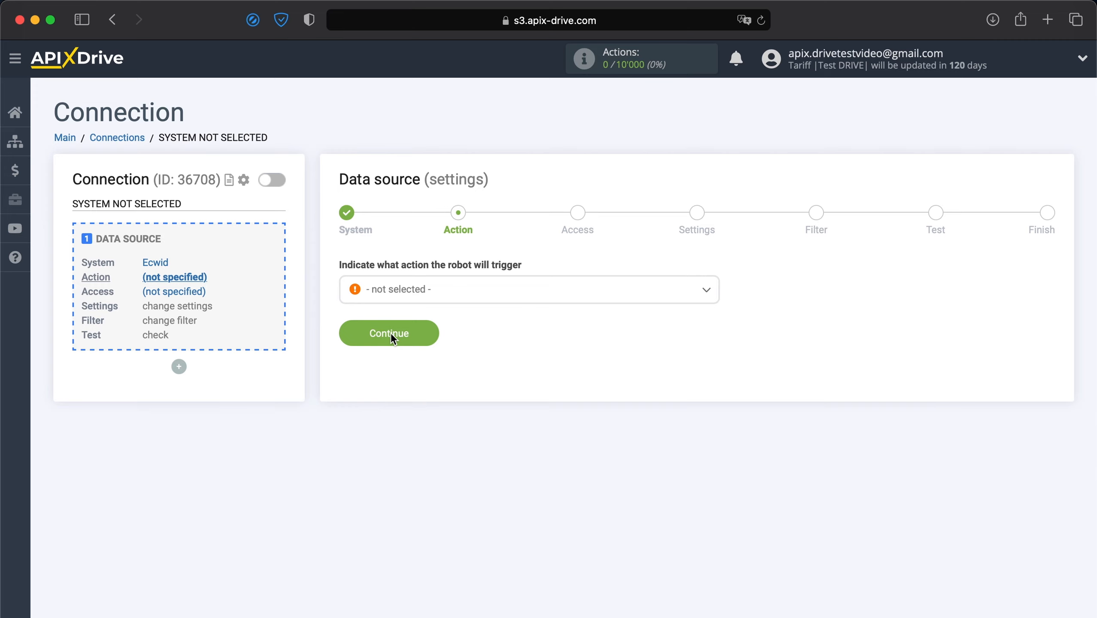
# - Set the source action to Get Orders (new) and continue to account access
pyautogui.click(419, 297)
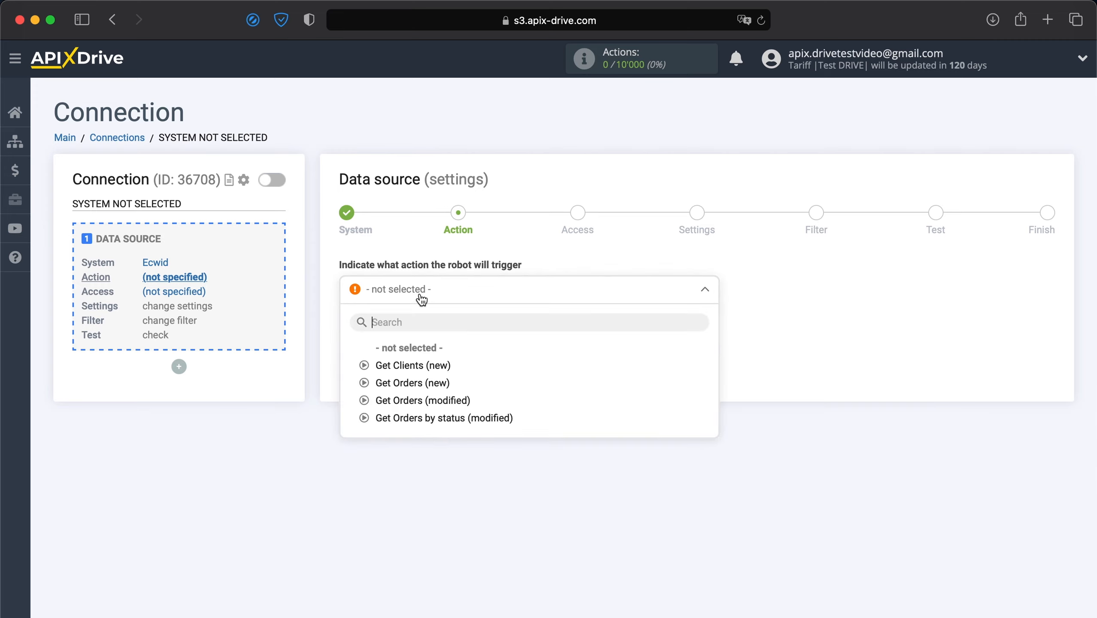
pyautogui.click(392, 382)
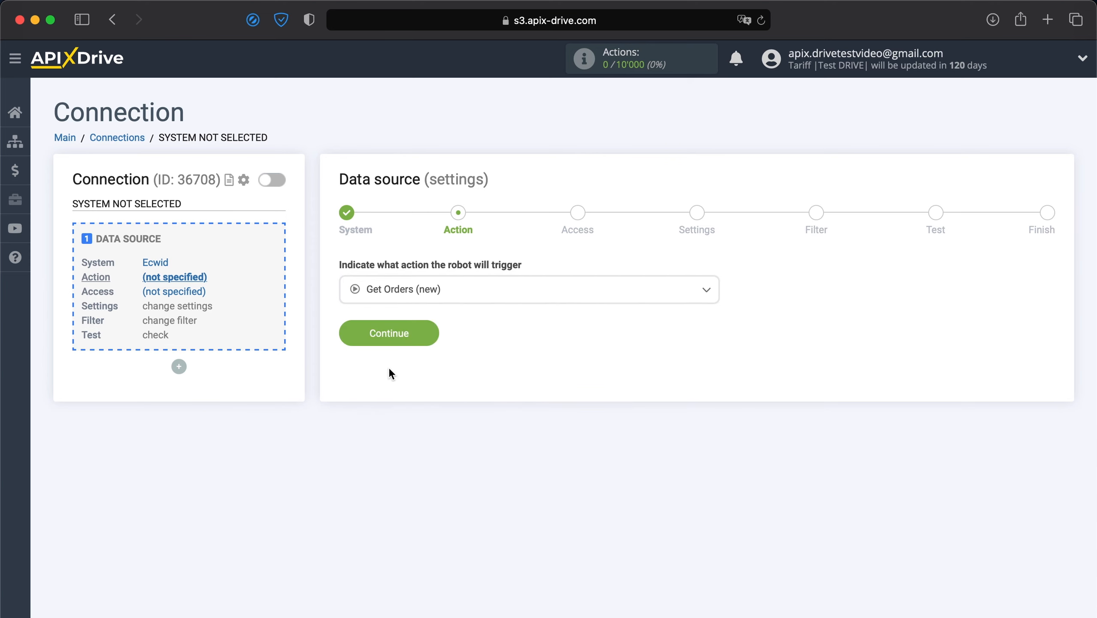
pyautogui.click(376, 338)
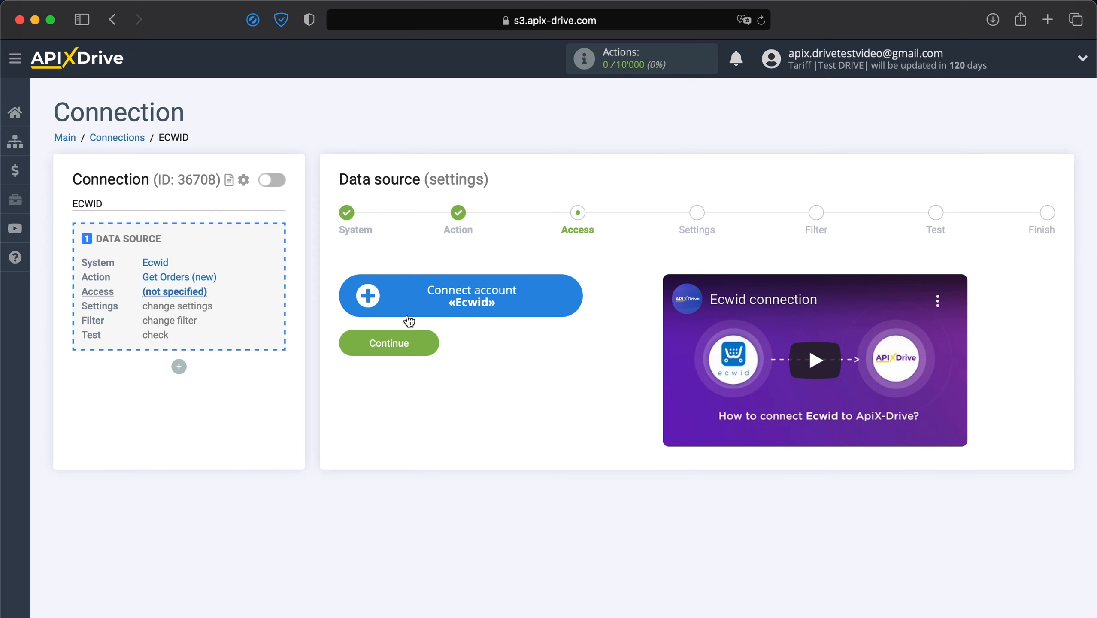
# - Connect the Ecwid store by signing in with the account e-mail and password
pyautogui.click(418, 307)
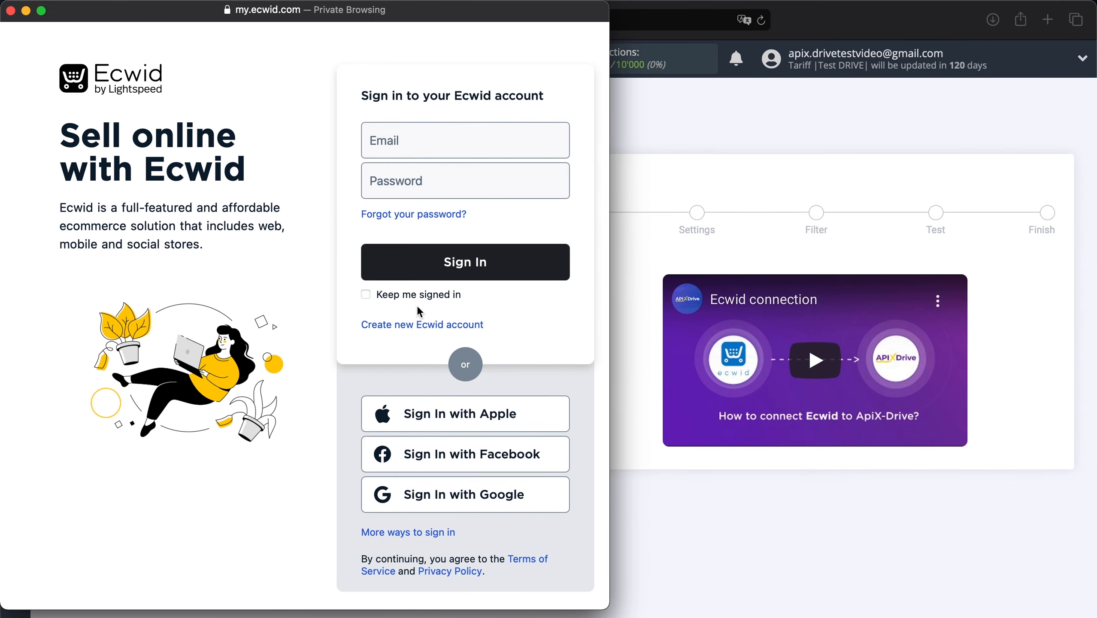
pyautogui.click(432, 147)
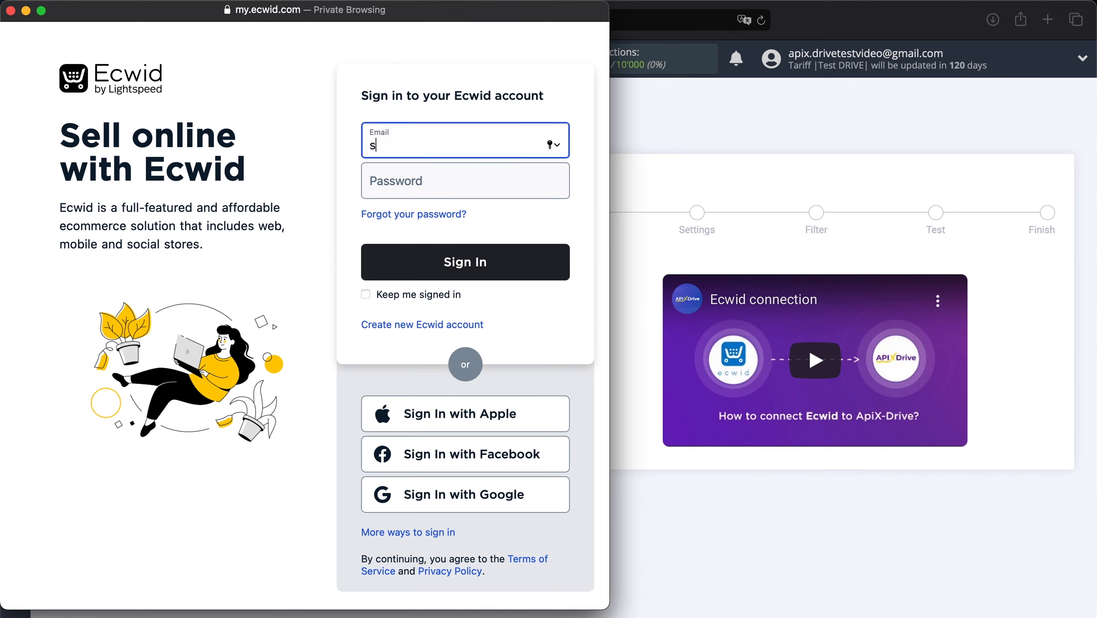
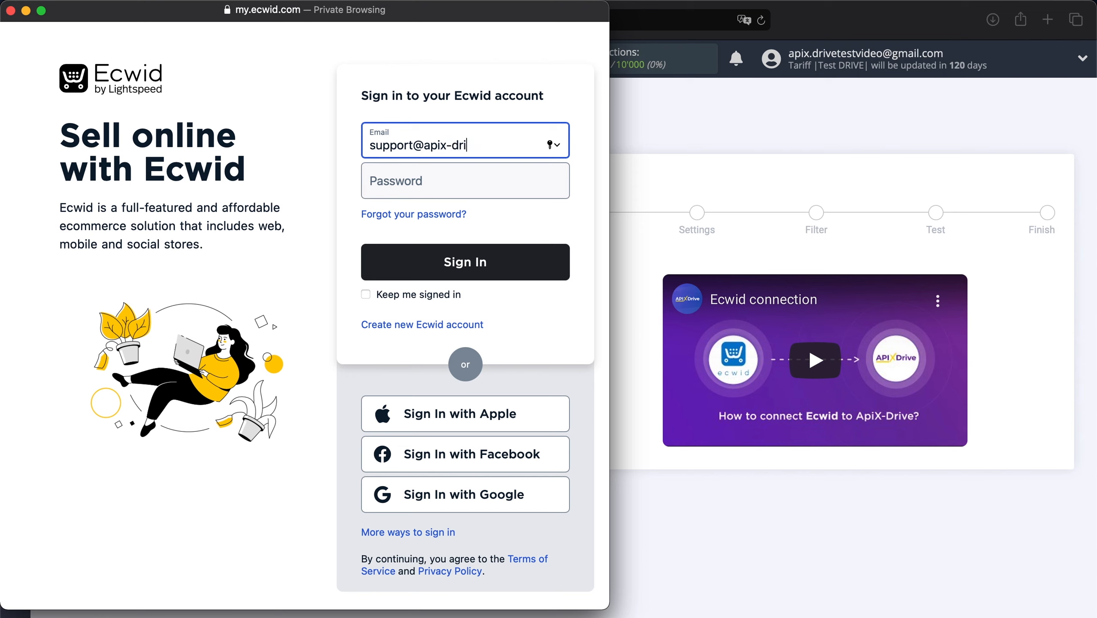
pyautogui.click(419, 189)
pyautogui.write('•••')
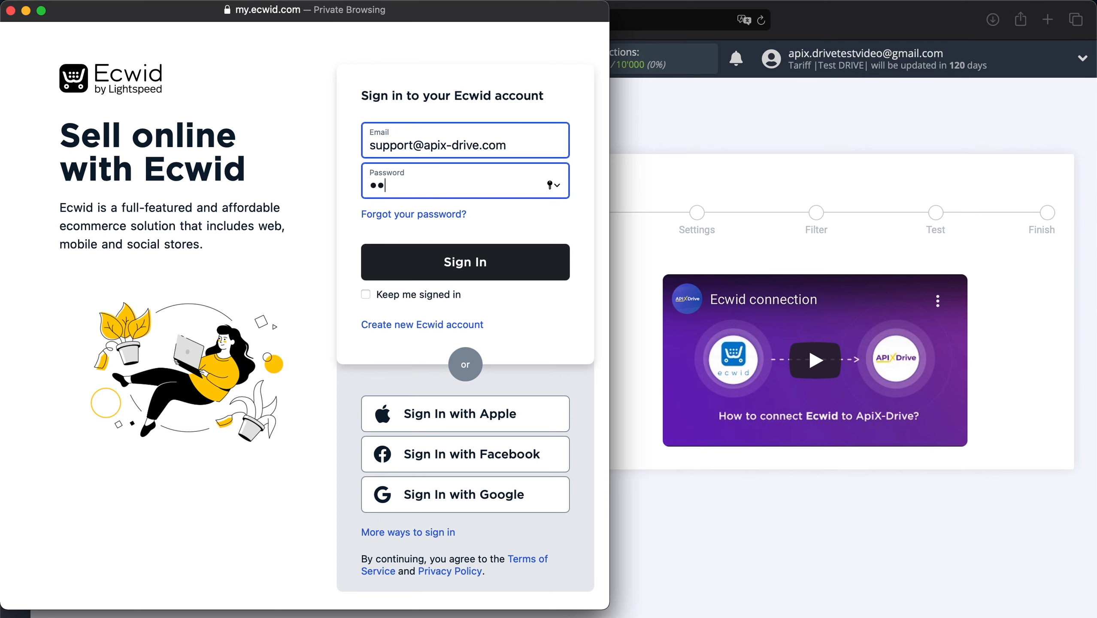
pyautogui.write('•••••••••')
pyautogui.click(415, 259)
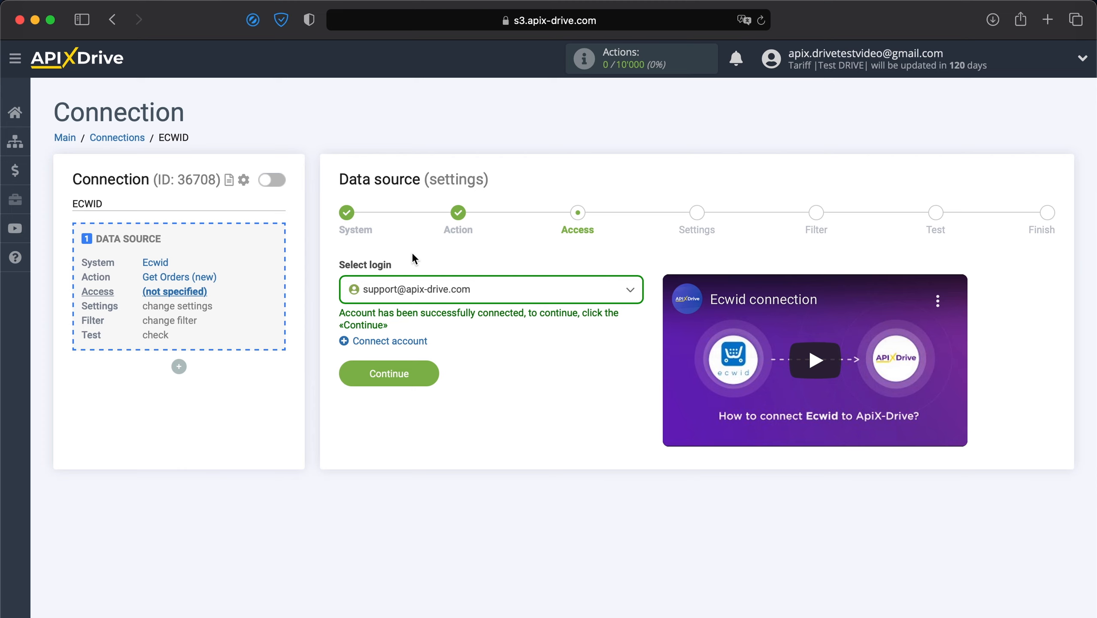
# - Select the connected Ecwid login and continue past Settings and Filter to the test data
pyautogui.click(435, 289)
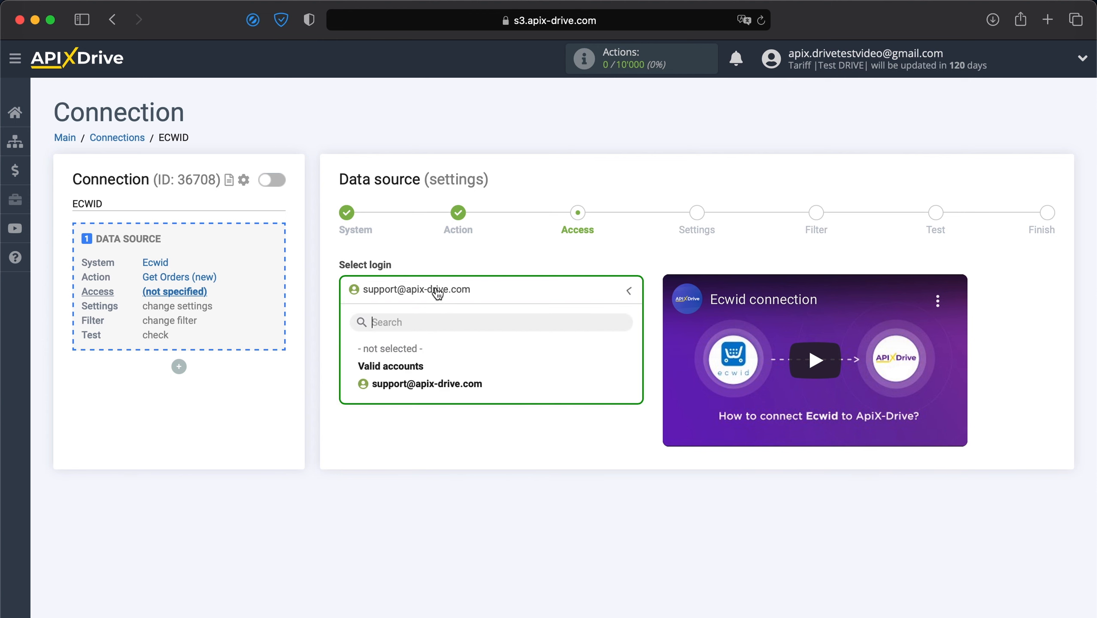
pyautogui.click(416, 384)
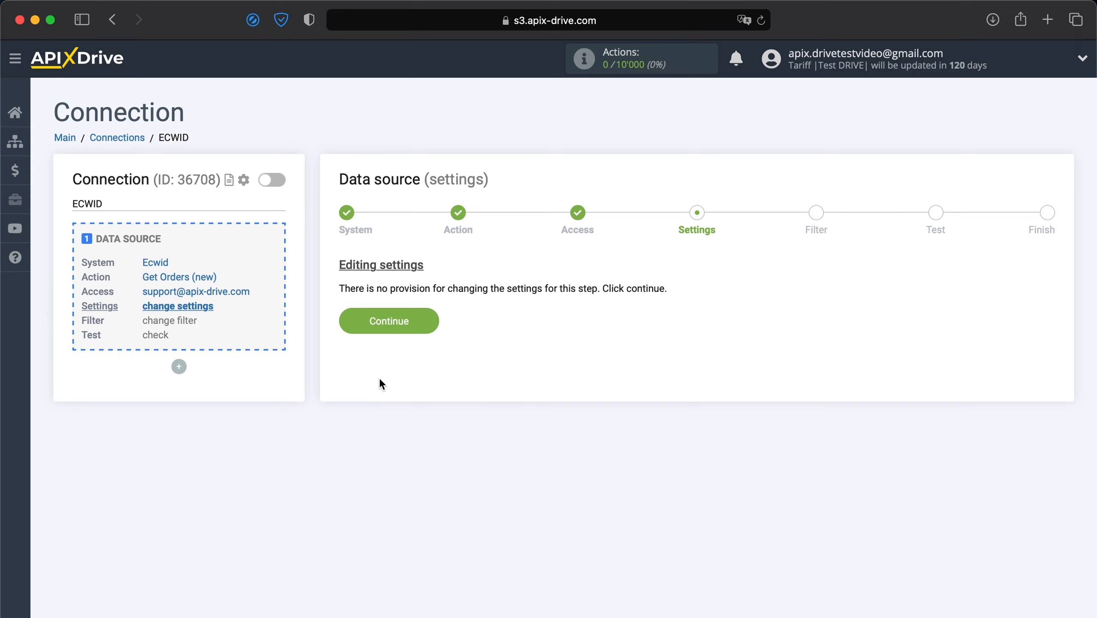
pyautogui.click(392, 321)
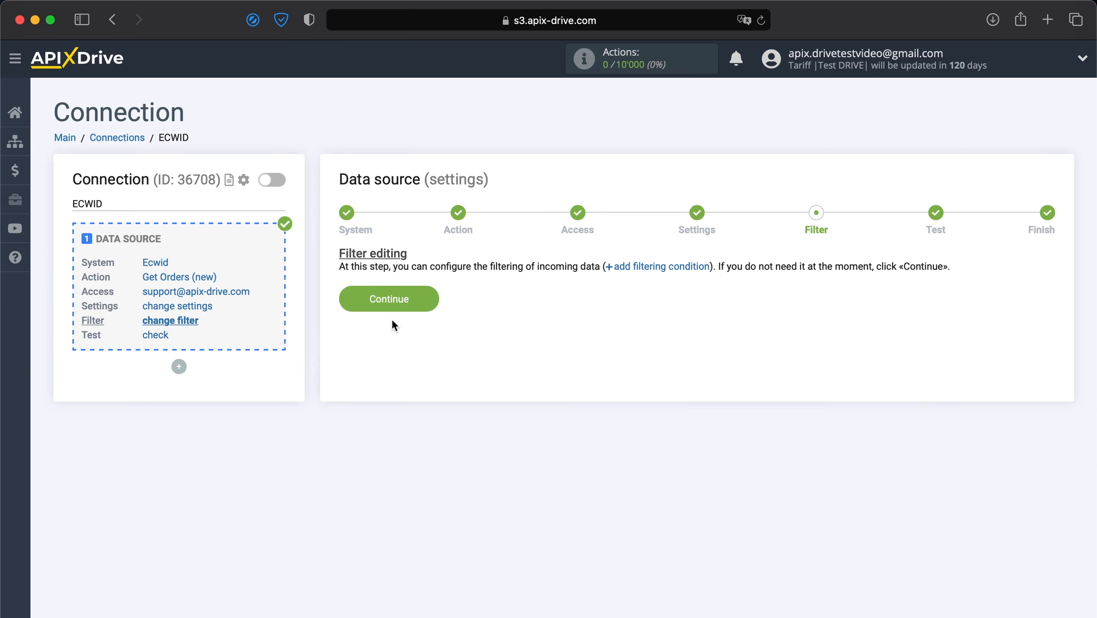
pyautogui.click(398, 300)
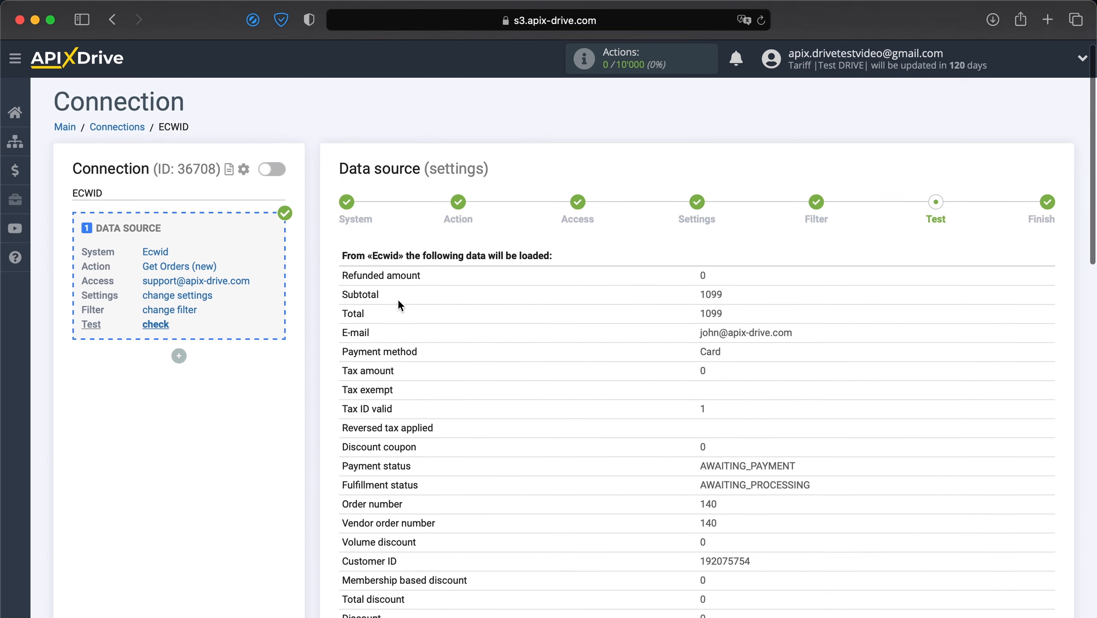
# - Review the sample Ecwid order data and finish the data source setup
pyautogui.scroll(-6, 399, 305)
pyautogui.scroll(-10, 398, 305)
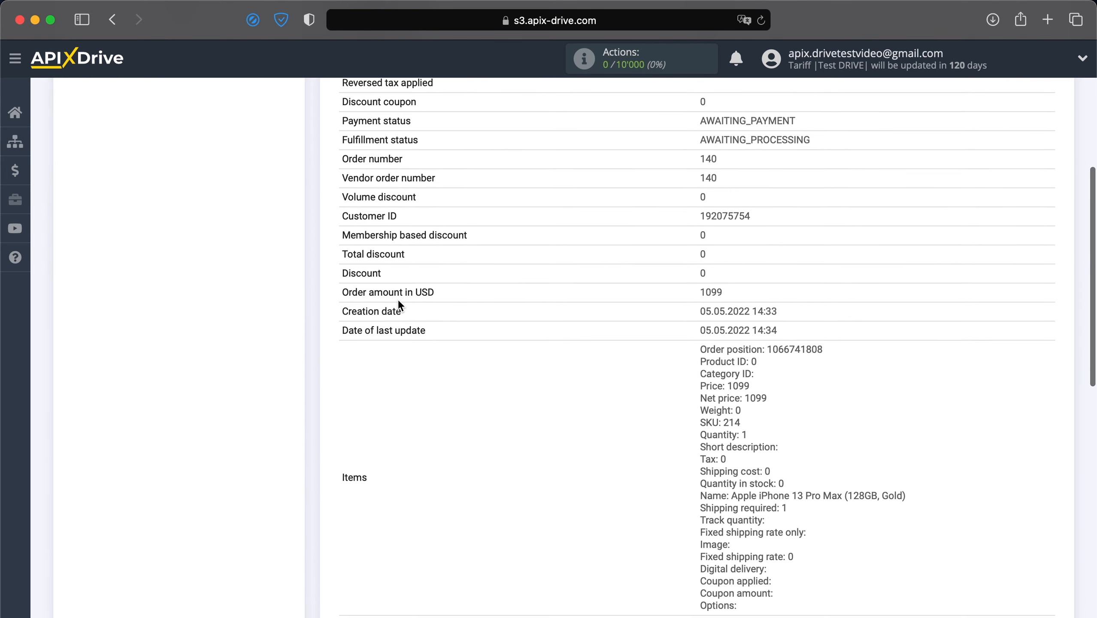
pyautogui.scroll(-6, 399, 303)
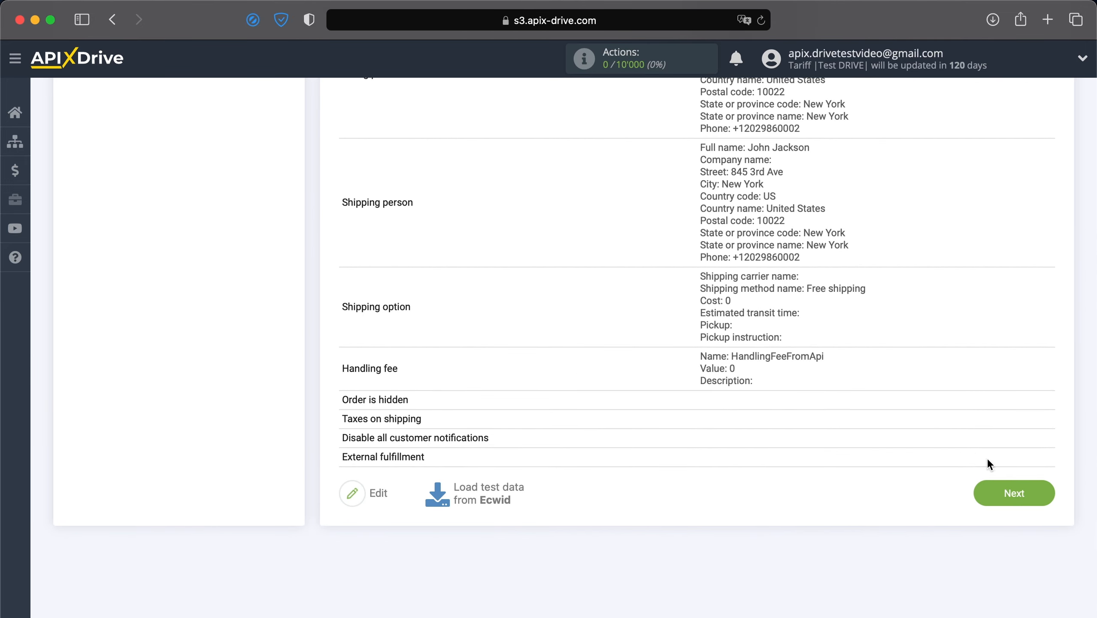
pyautogui.click(1030, 492)
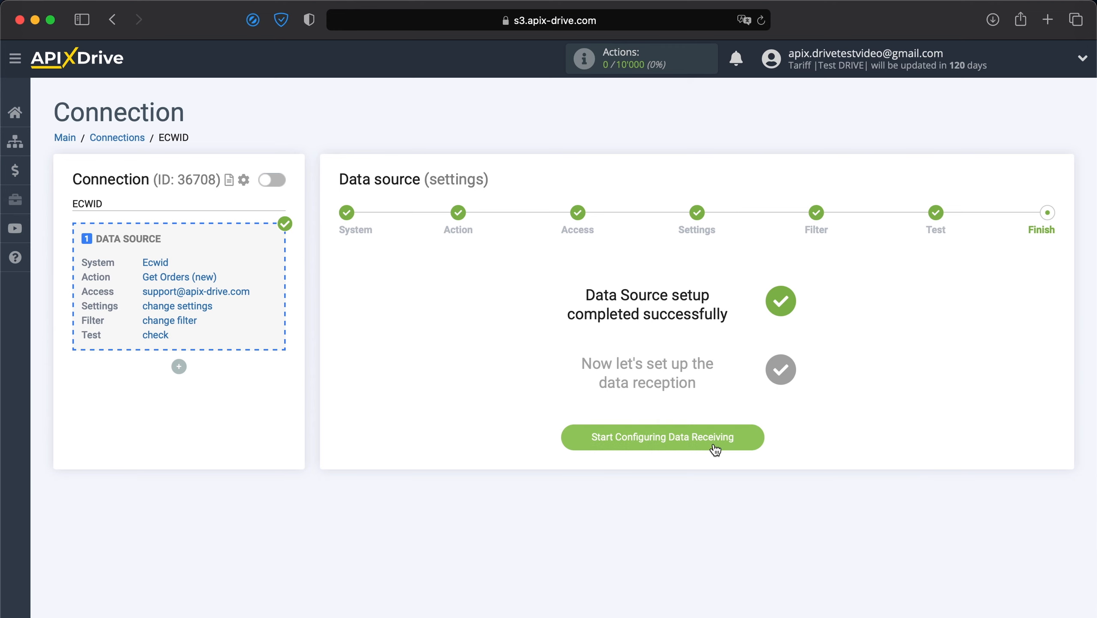
# - Start the data destination setup with Jira Software Cloud as the system
pyautogui.click(692, 437)
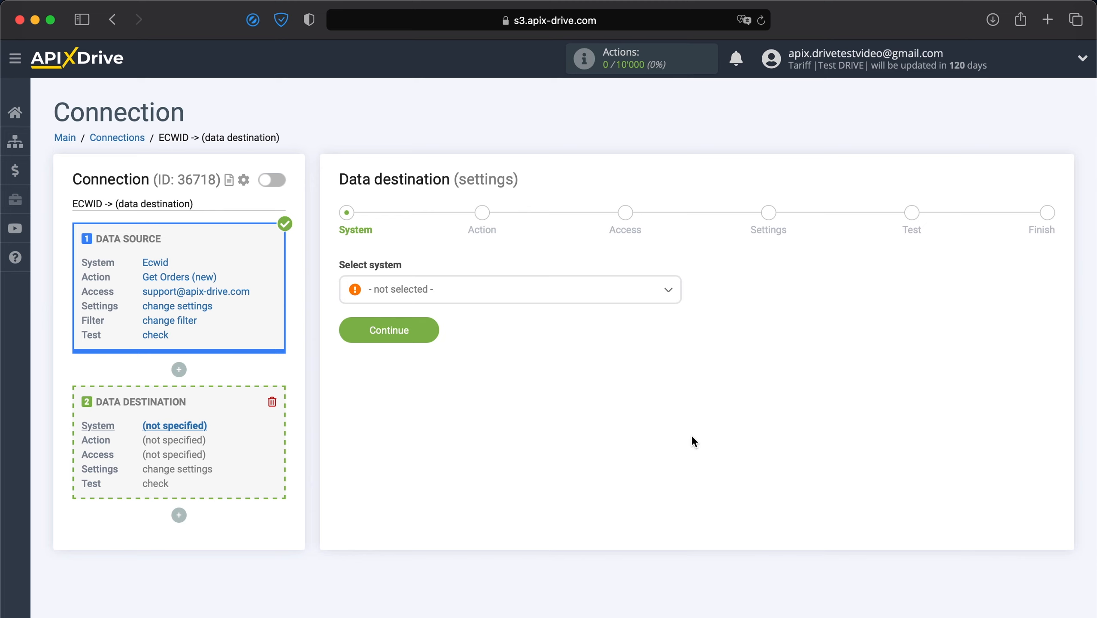
pyautogui.click(593, 299)
pyautogui.scroll(-10, 587, 392)
pyautogui.scroll(-15, 587, 392)
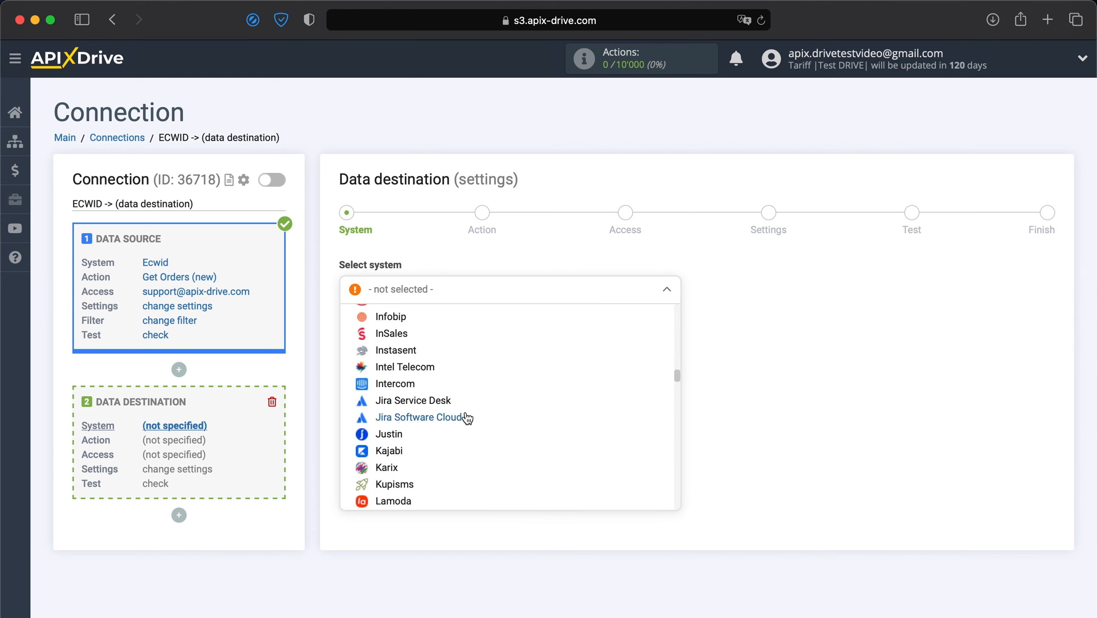
pyautogui.click(459, 418)
pyautogui.click(401, 337)
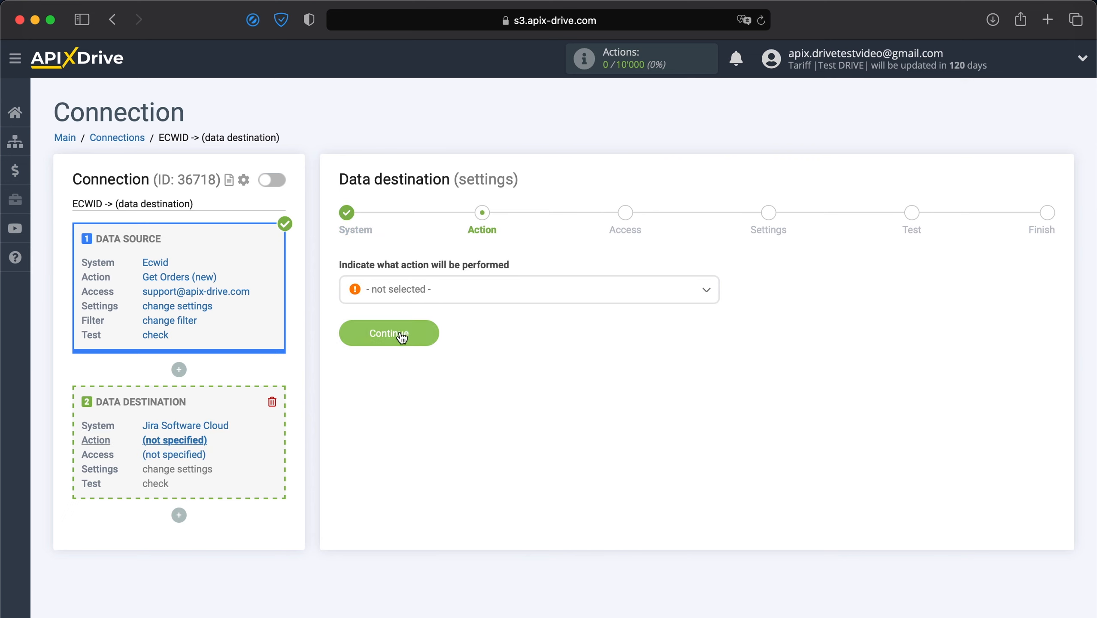
# - Set the destination action to Create Request and begin connecting a Jira account
pyautogui.click(443, 293)
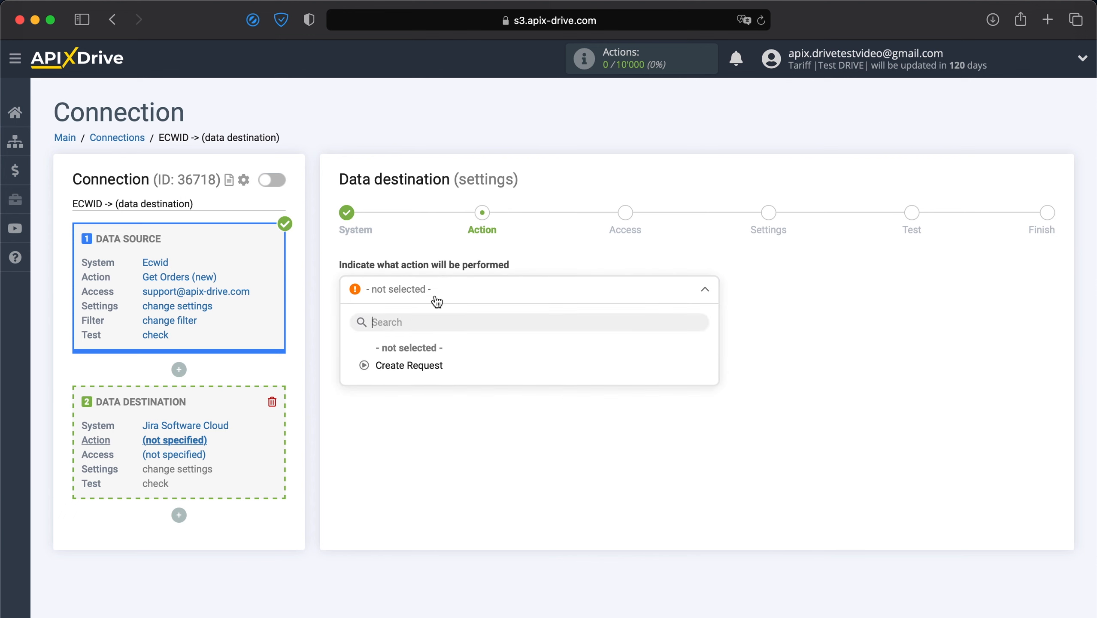
pyautogui.click(404, 366)
pyautogui.click(411, 343)
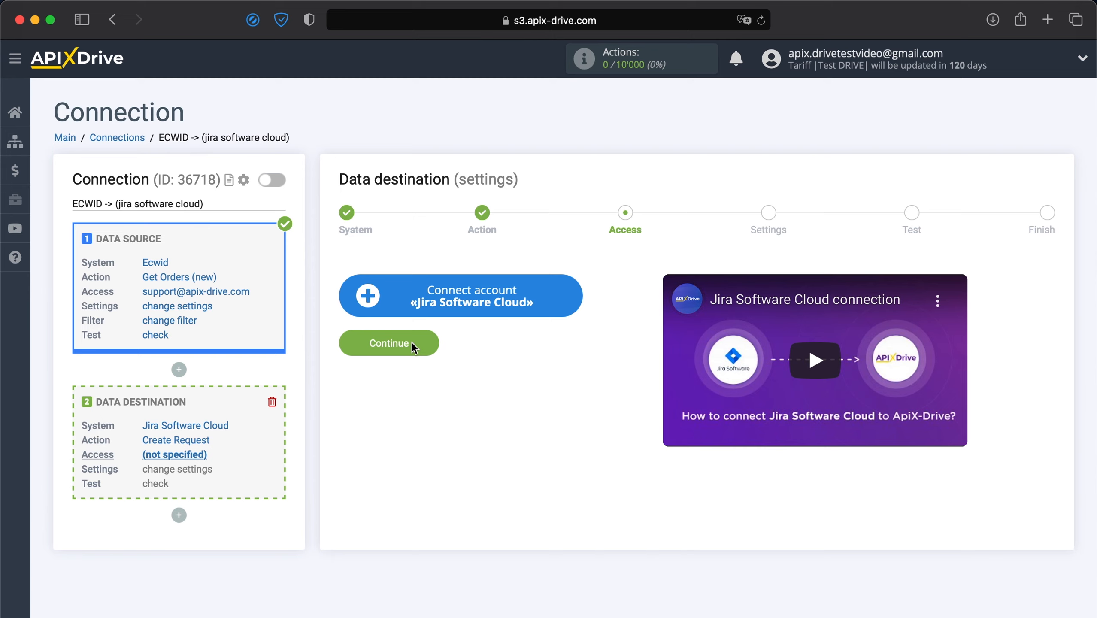
pyautogui.click(437, 306)
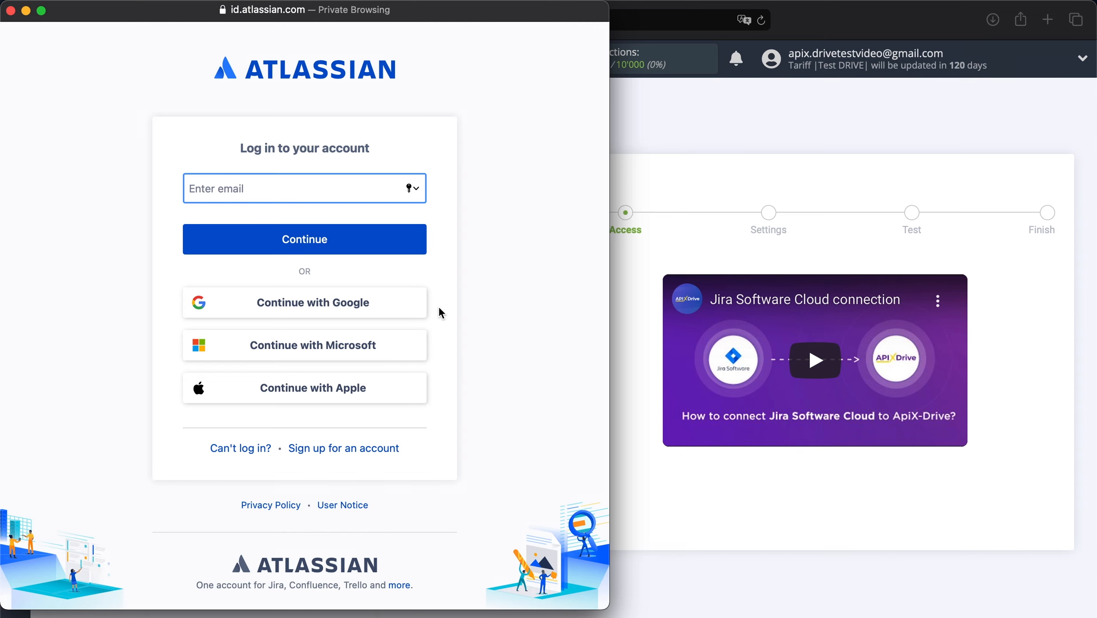
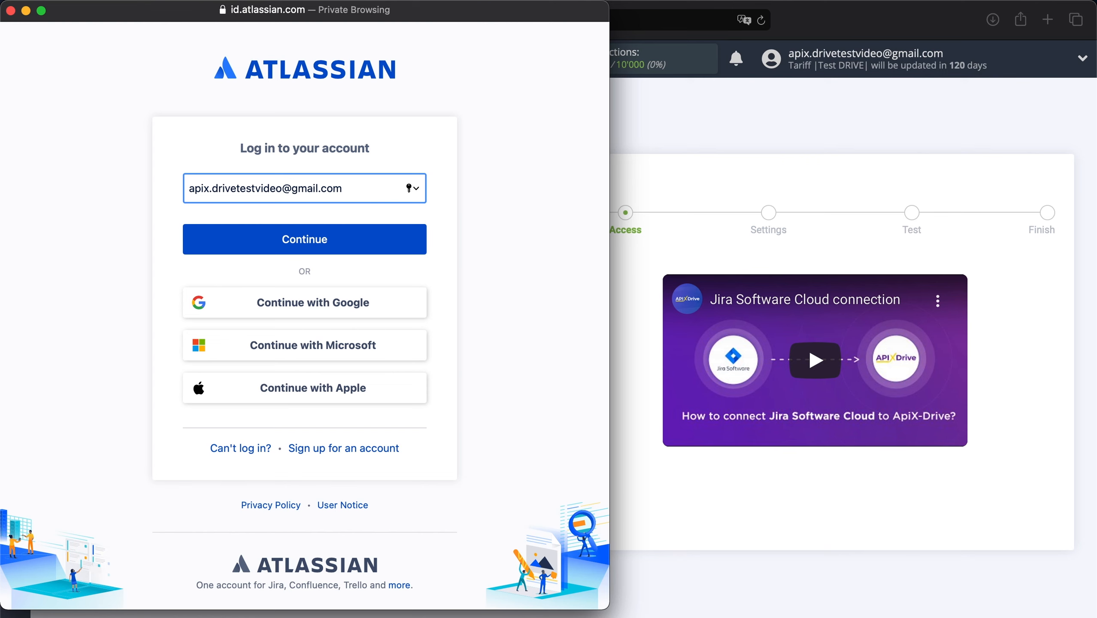
# - Log in to Atlassian with the account e-mail and password and grant ApiX-Drive access
pyautogui.click(340, 246)
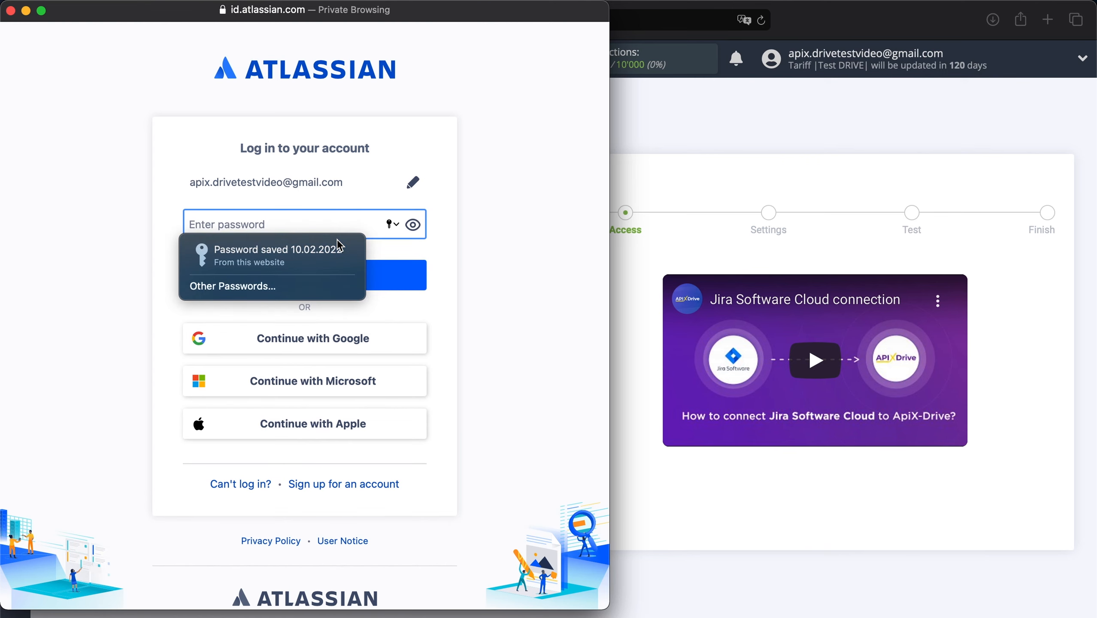
pyautogui.write('••••••••••••••••••••••••')
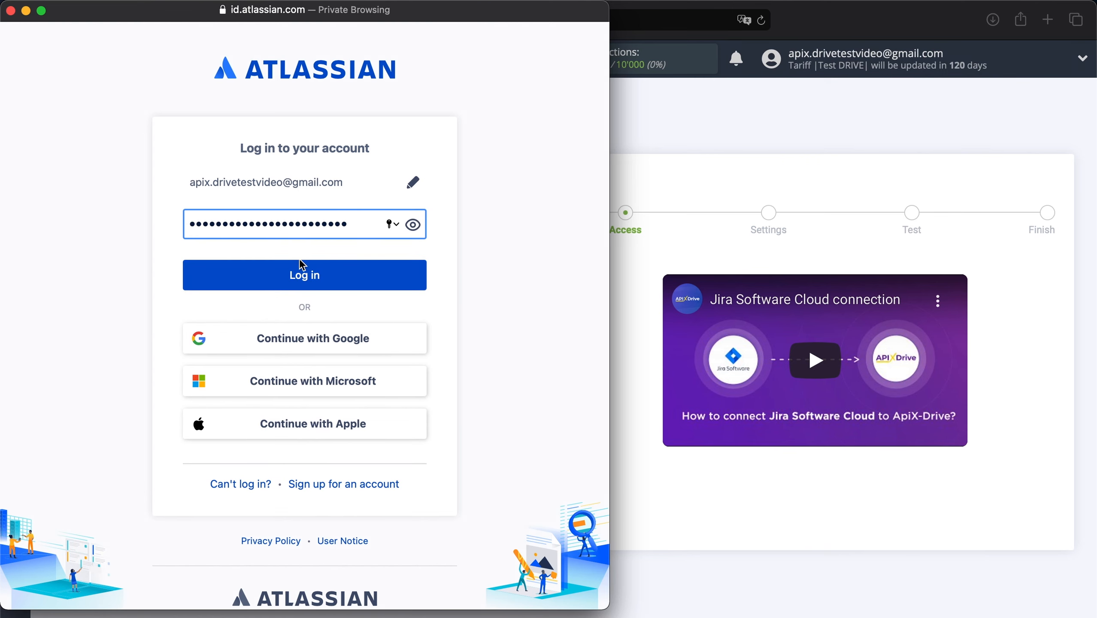
pyautogui.click(301, 273)
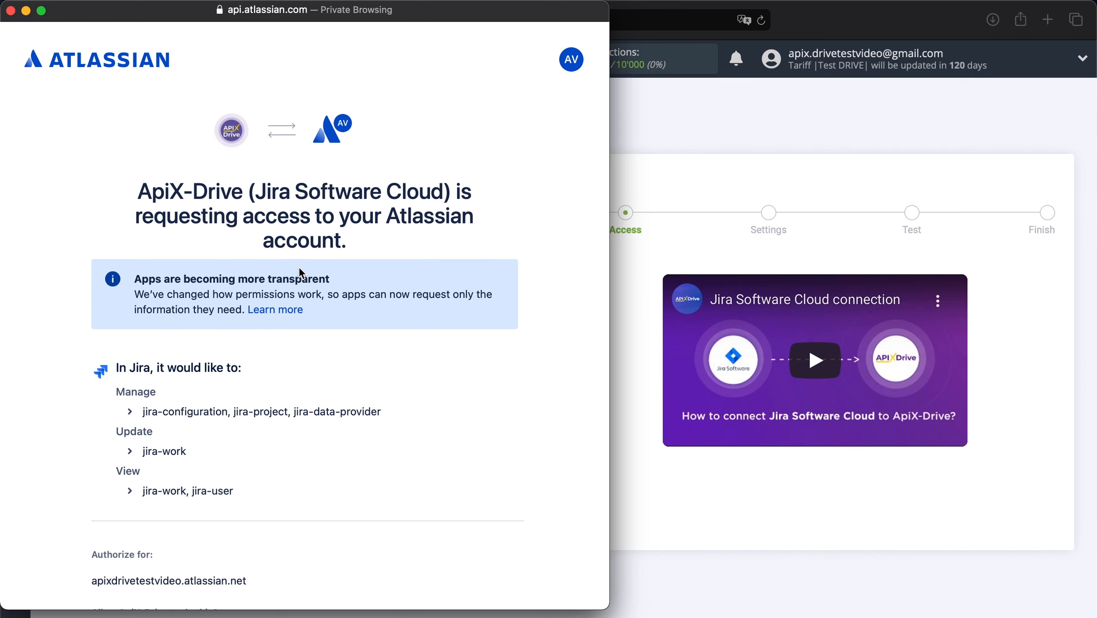
pyautogui.scroll(-5, 302, 272)
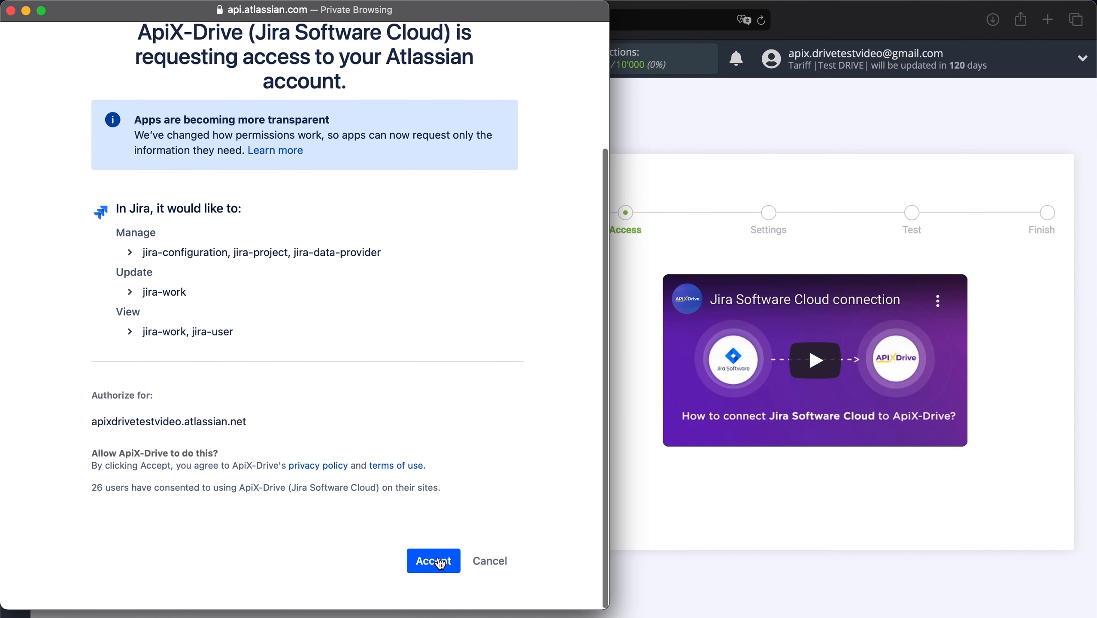
pyautogui.click(440, 561)
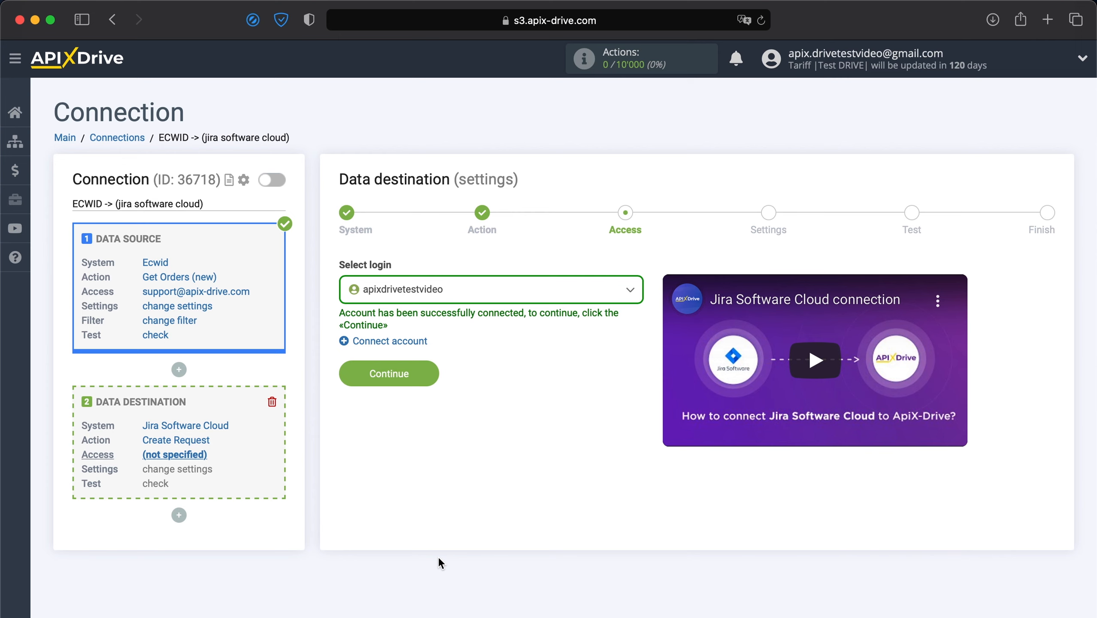
# - Select the newly connected Jira login and continue to settings
pyautogui.click(578, 298)
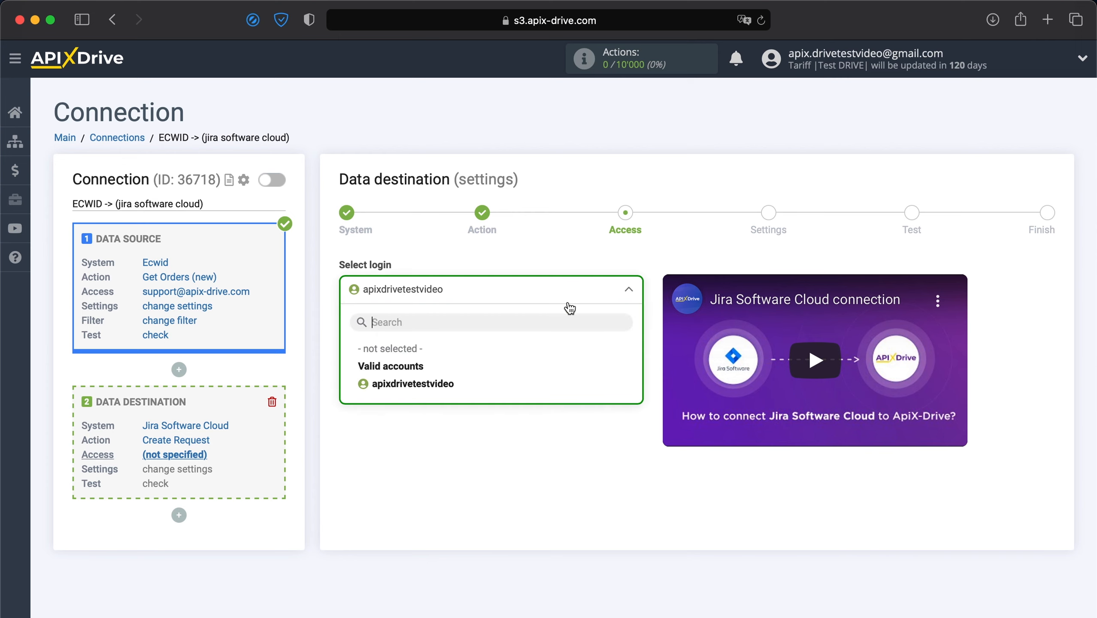
pyautogui.click(449, 389)
pyautogui.click(417, 379)
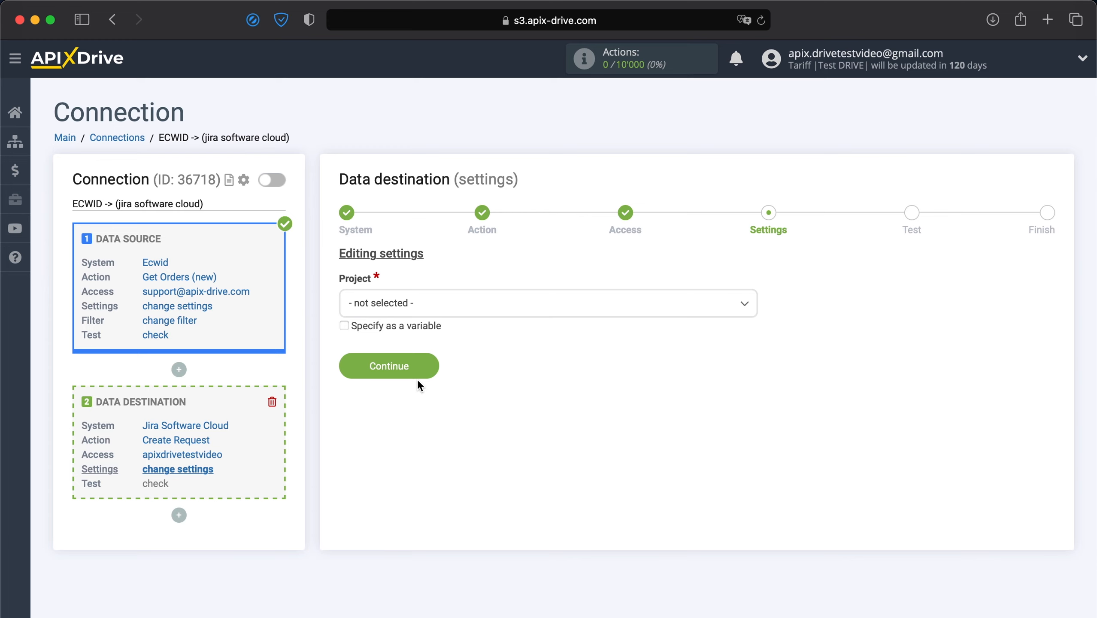
# - Choose project 'ApiX-Drive test video' and request type Task
pyautogui.click(479, 313)
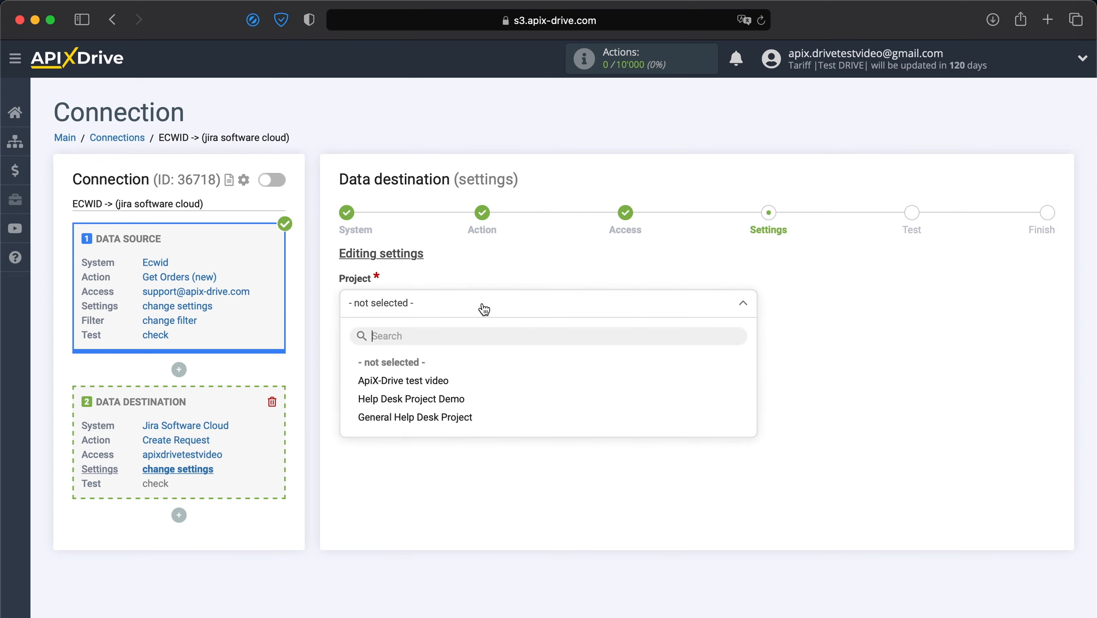
pyautogui.click(434, 382)
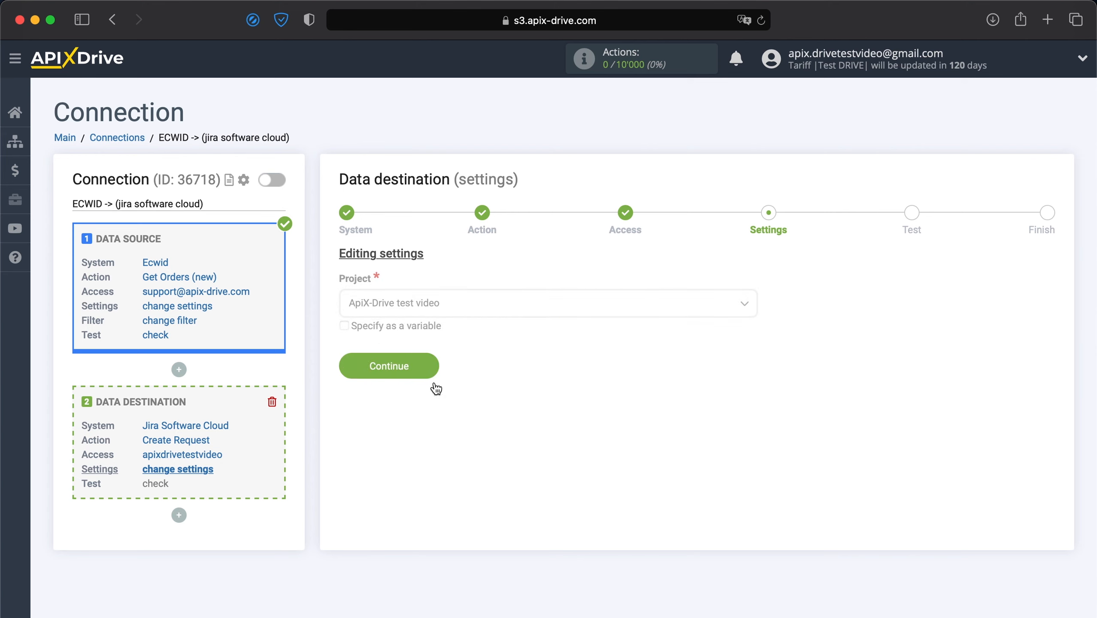
pyautogui.click(436, 382)
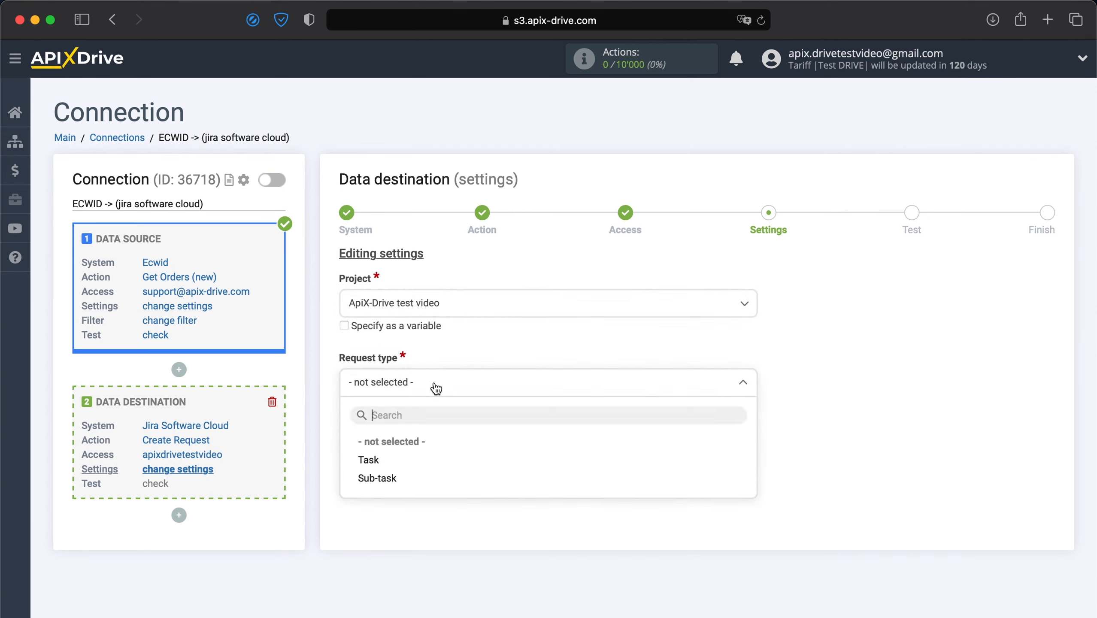
pyautogui.click(371, 461)
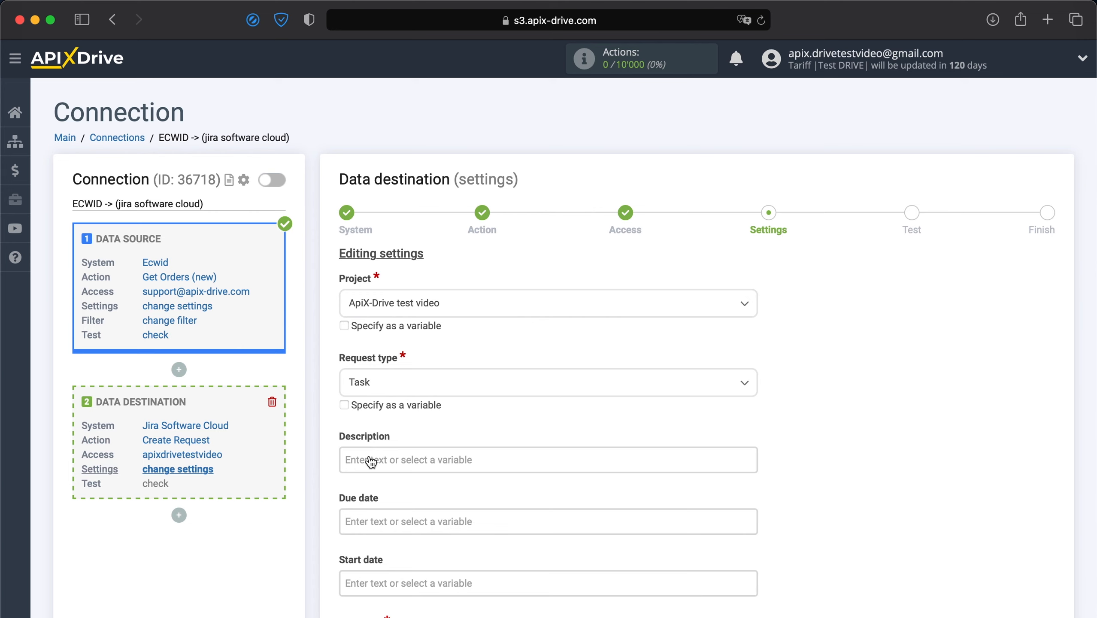
# - Set the Summary to 'New order from Ecwid' followed by the customer's full name
pyautogui.scroll(-5, 370, 461)
pyautogui.click(368, 514)
pyautogui.write('N')
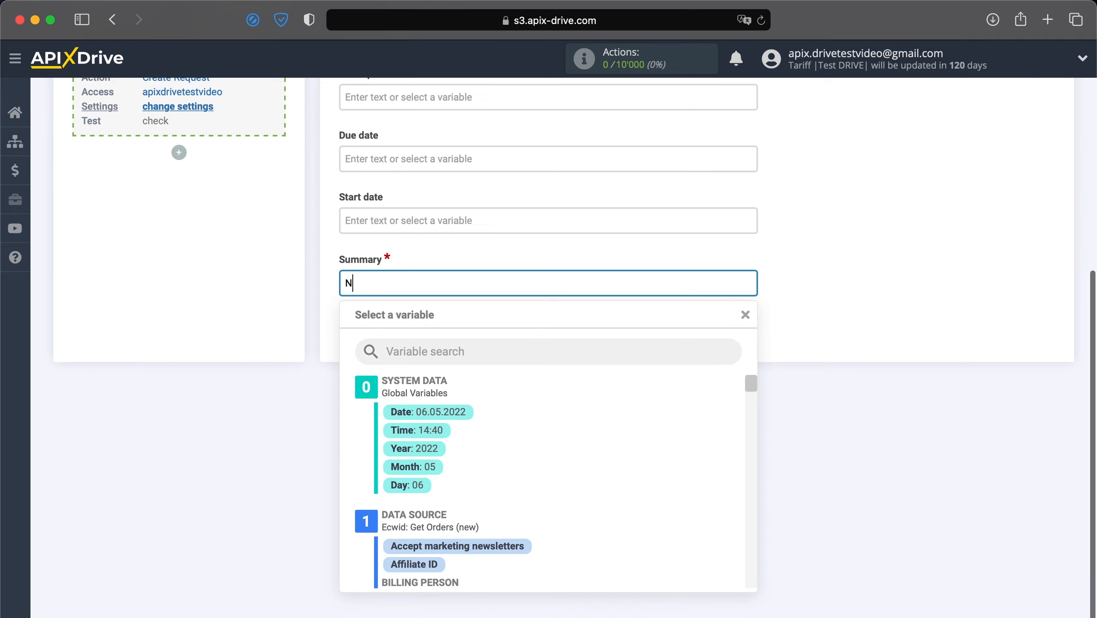
pyautogui.write('ew order ')
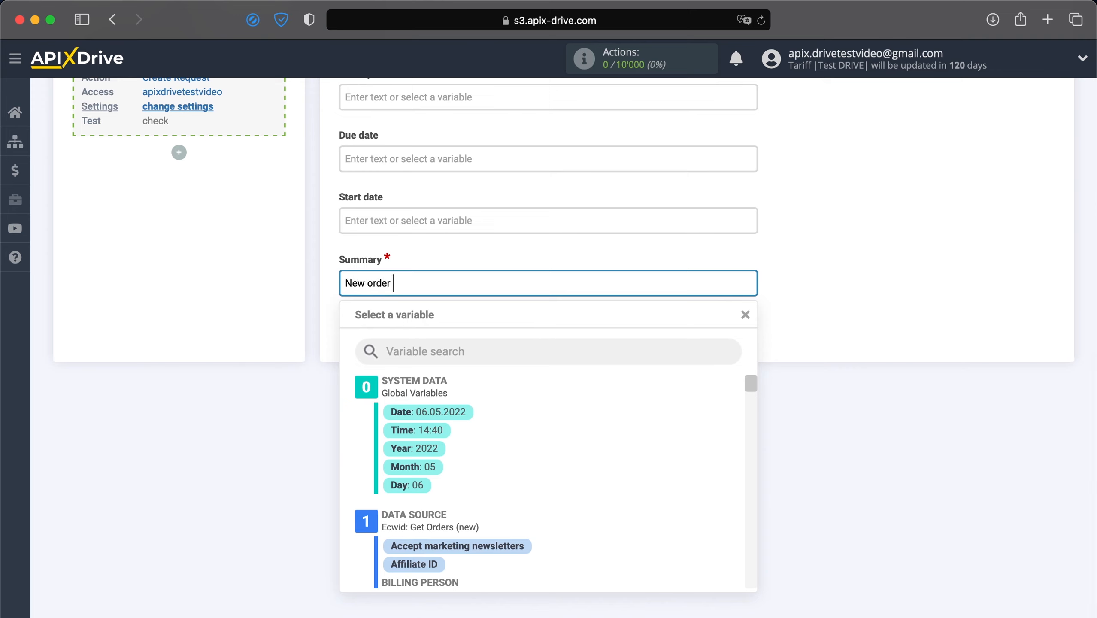
pyautogui.write('from Ecwid')
pyautogui.scroll(-2, 413, 565)
pyautogui.click(454, 524)
pyautogui.scroll(5, 454, 524)
# - Start the Description with 'Date:' order date and time, and 'Name:' customer full name
pyautogui.click(527, 285)
pyautogui.write('Date:')
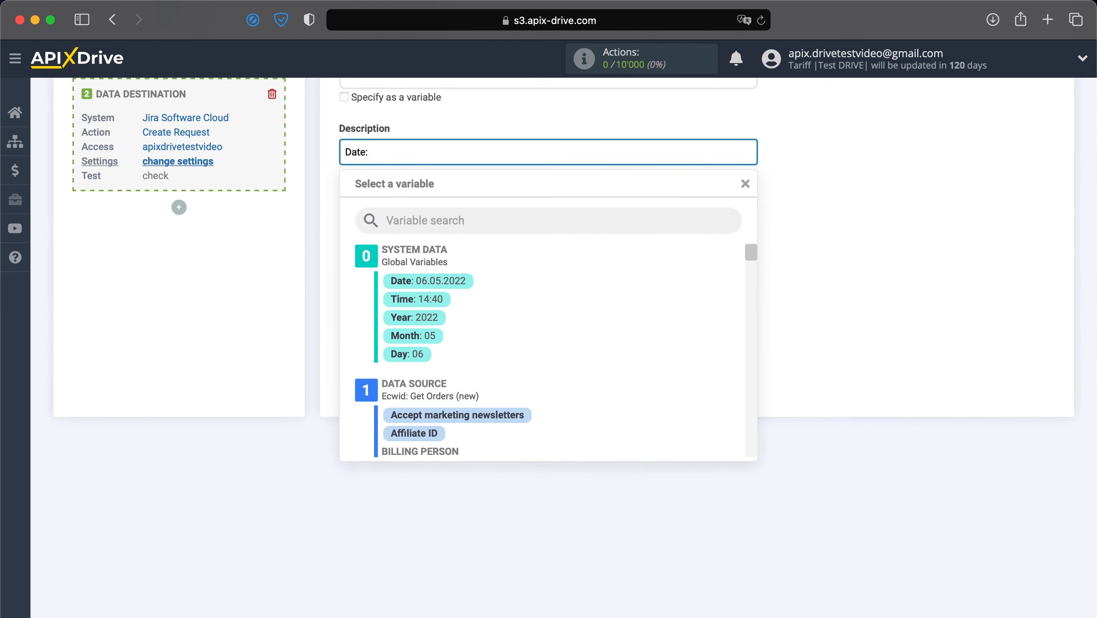
pyautogui.click(456, 280)
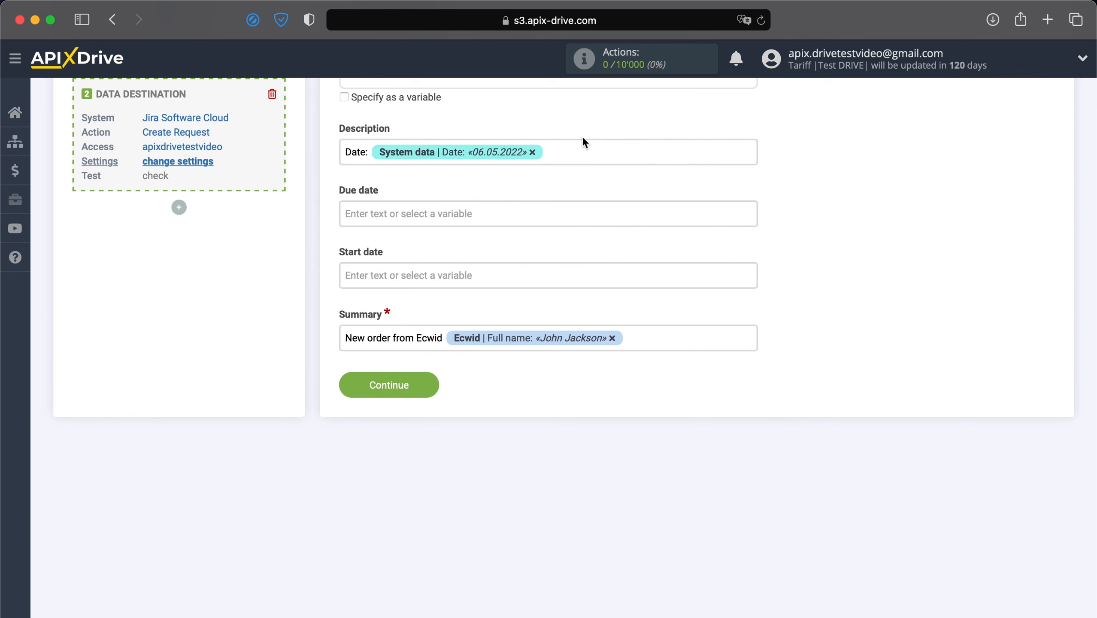
pyautogui.click(582, 146)
pyautogui.click(441, 299)
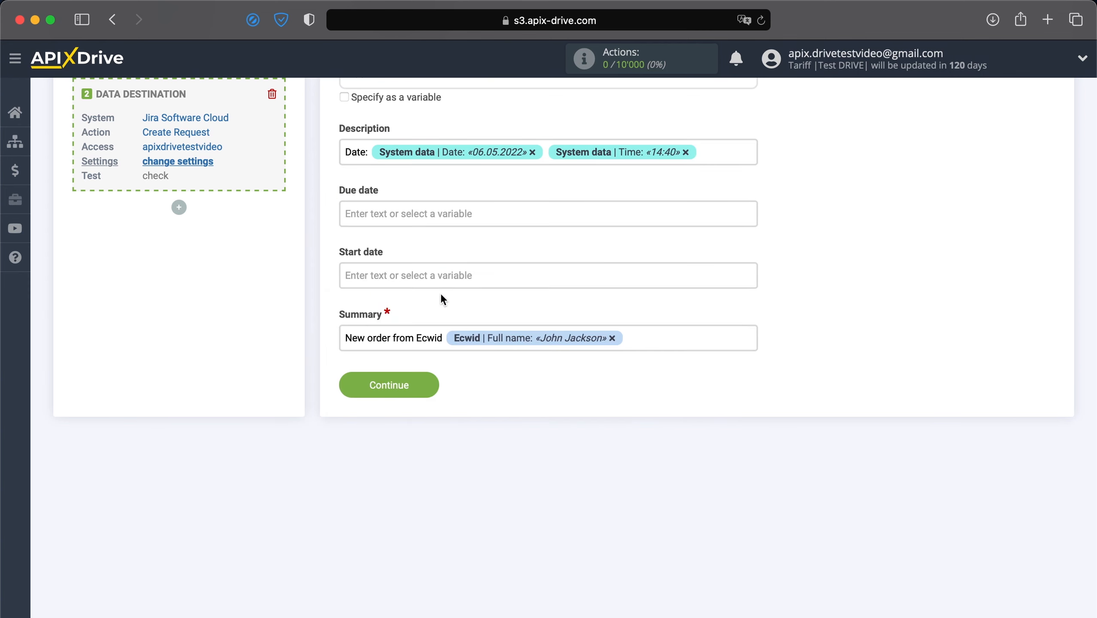
pyautogui.press('Return')
pyautogui.write('Name:')
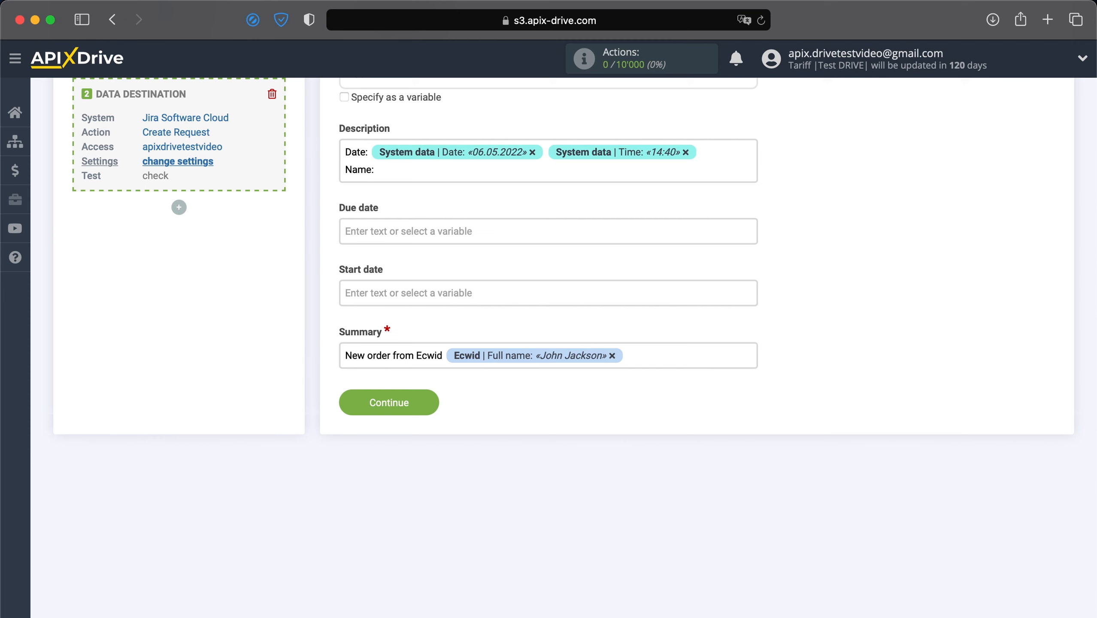
pyautogui.click(485, 168)
pyautogui.click(496, 367)
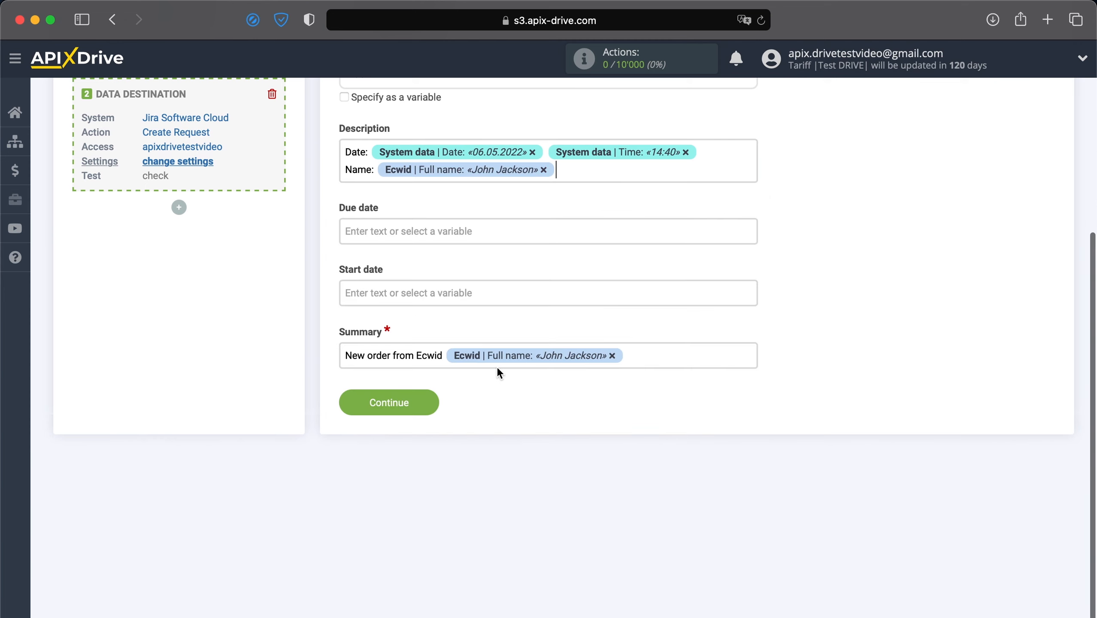
# - Add 'Email:' and 'Phone:' lines with the Ecwid customer e-mail and phone variables
pyautogui.write('Email:')
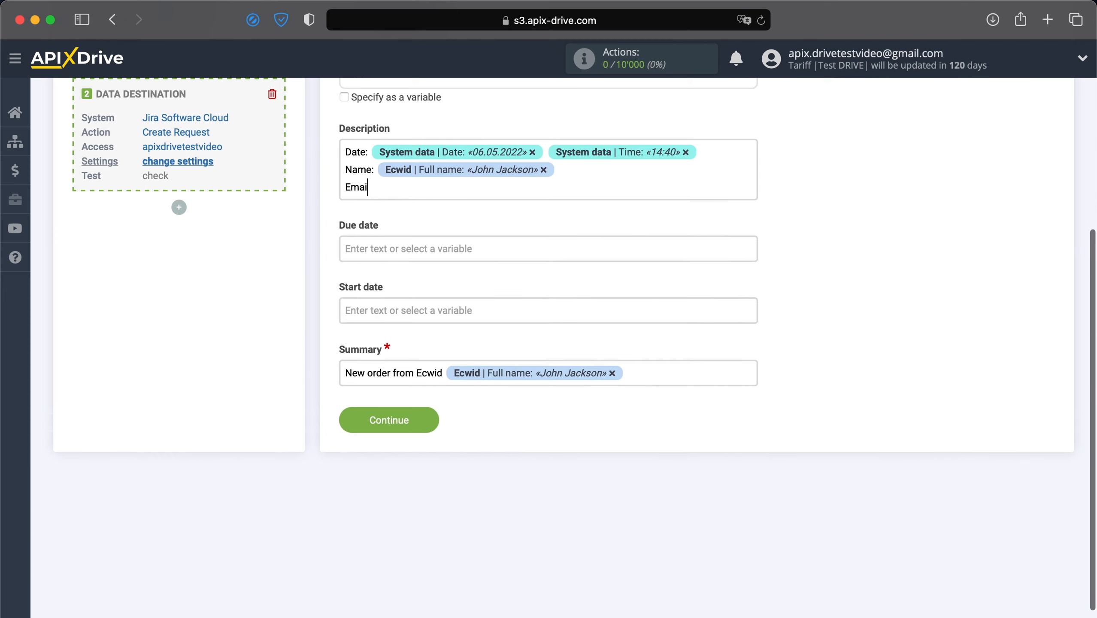
pyautogui.click(597, 191)
pyautogui.scroll(-10, 522, 384)
pyautogui.scroll(-8, 522, 385)
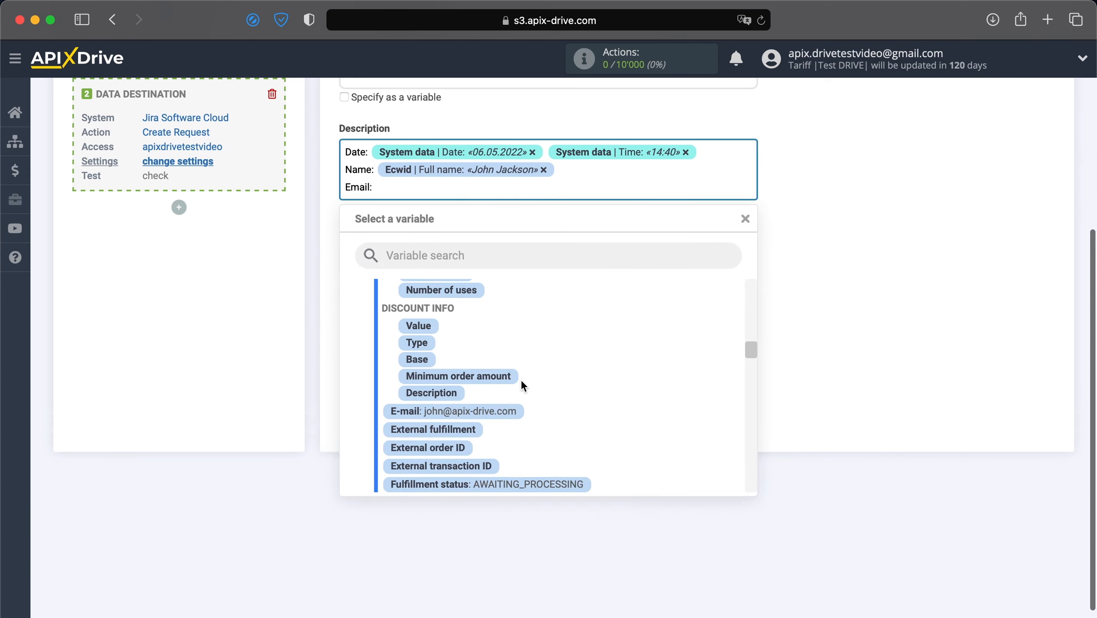
pyautogui.click(502, 410)
pyautogui.write('Phone:')
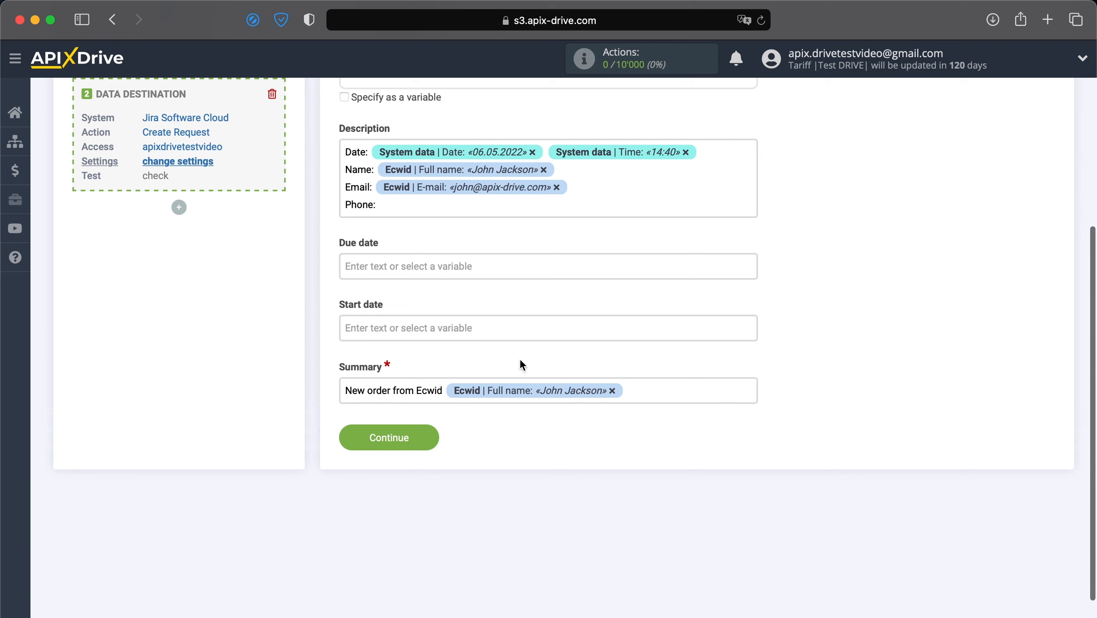
pyautogui.click(571, 204)
pyautogui.scroll(-5, 556, 375)
pyautogui.scroll(6, 556, 375)
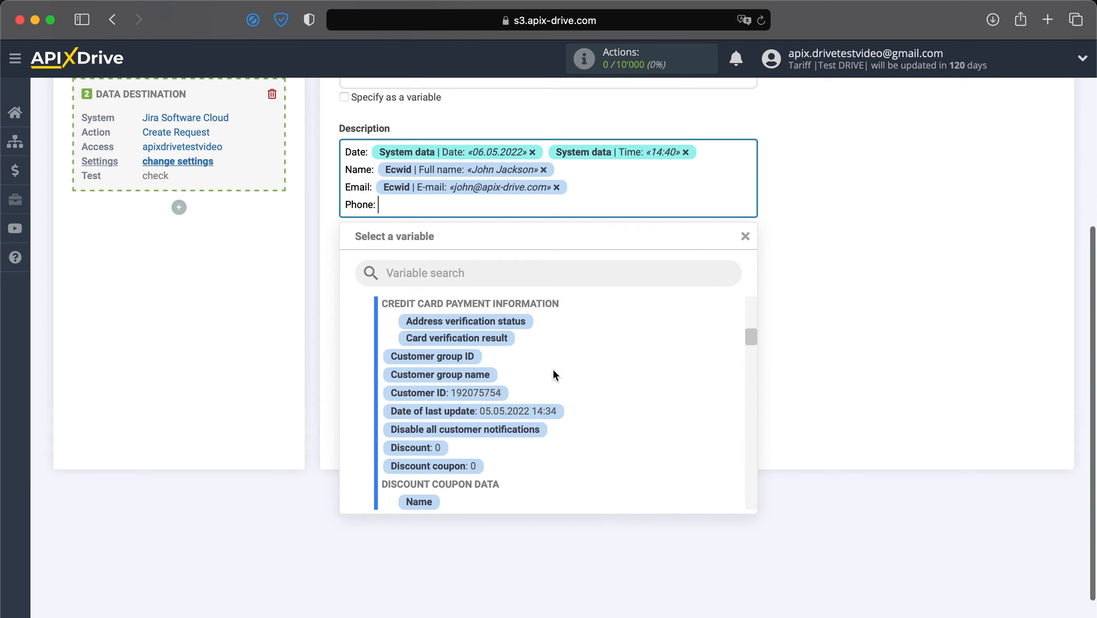
pyautogui.click(477, 382)
# - Add a 'Product:' line with the Ecwid product name, then begin a 'Price:' line
pyautogui.press('Return')
pyautogui.write('Product:')
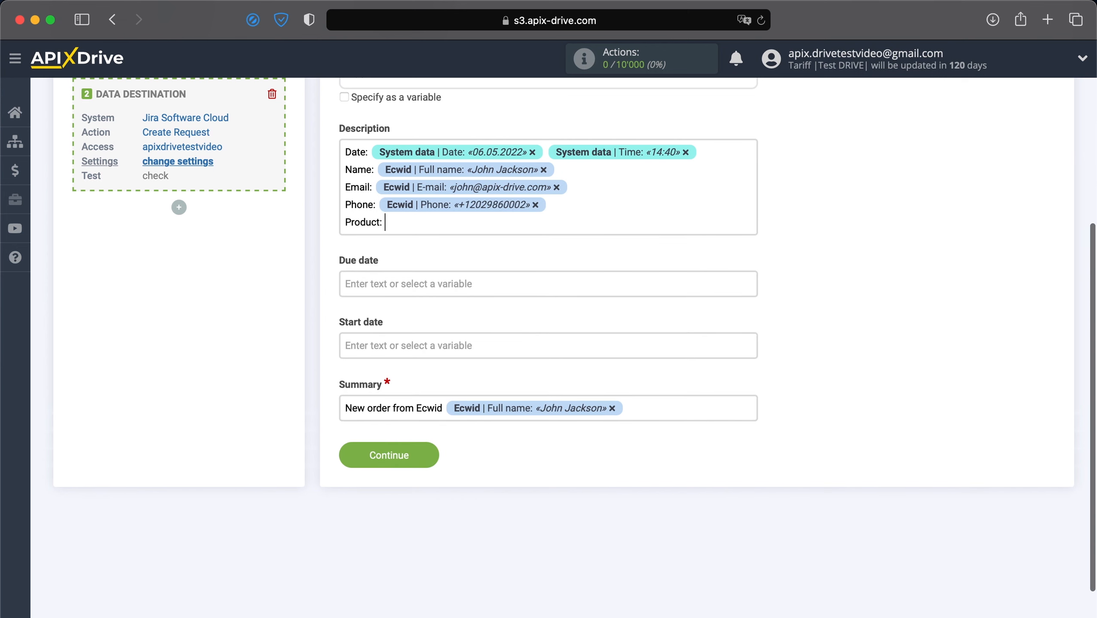
pyautogui.click(513, 227)
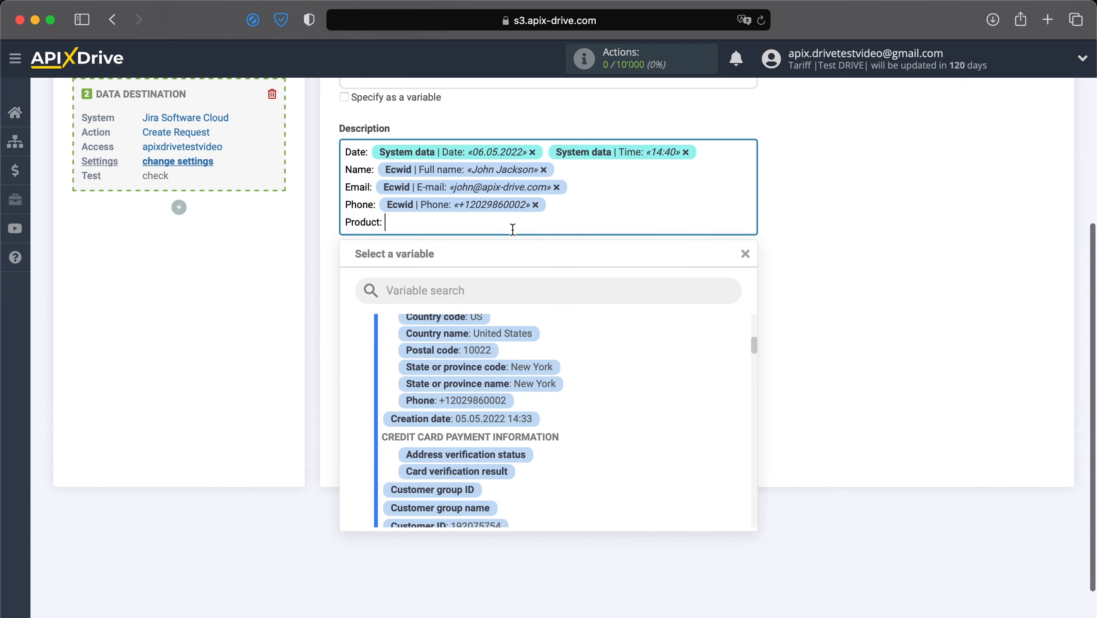
pyautogui.scroll(-8, 487, 361)
pyautogui.scroll(-10, 489, 364)
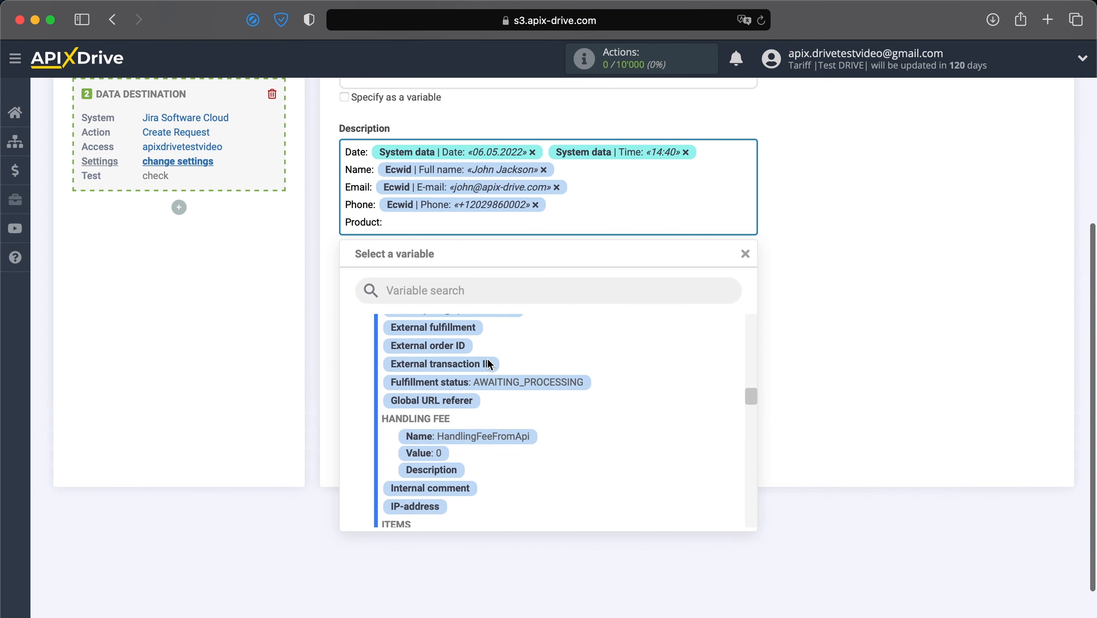
pyautogui.click(517, 419)
pyautogui.press('Return')
pyautogui.write('Price:')
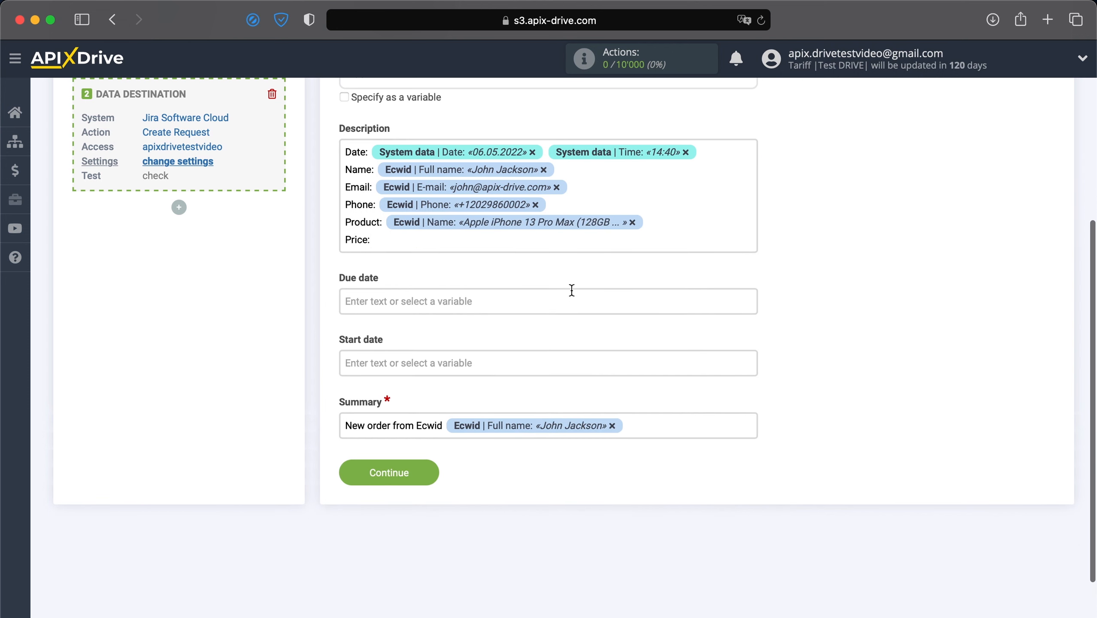
# - Insert the Ecwid Price variable (1099) after 'Price:'
pyautogui.click(595, 246)
pyautogui.scroll(-3, 515, 422)
pyautogui.scroll(5, 476, 407)
pyautogui.scroll(2, 471, 402)
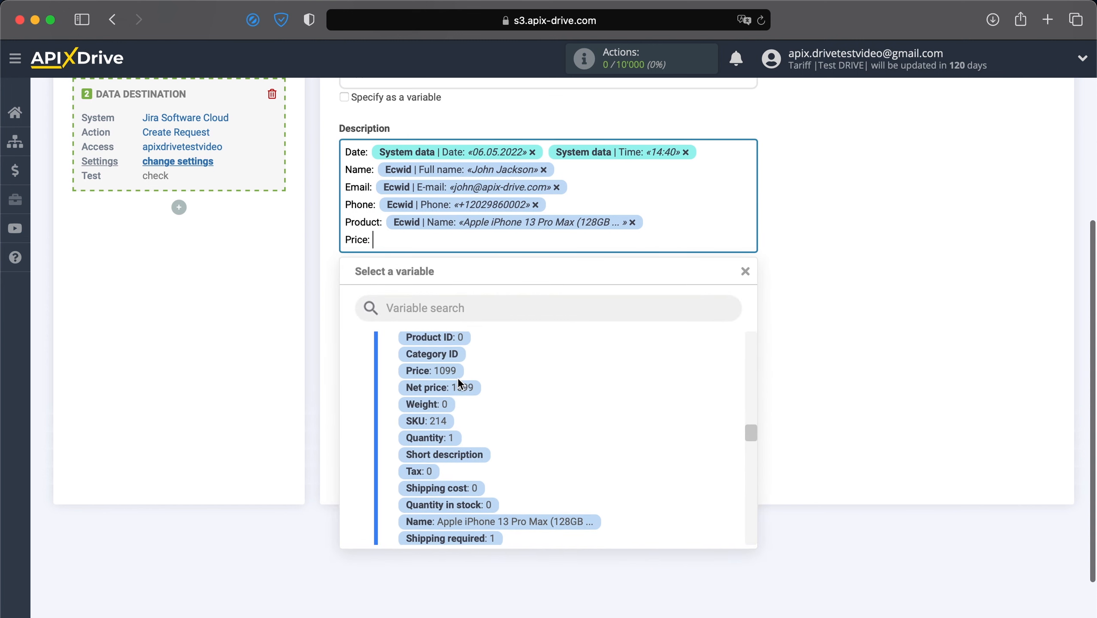
pyautogui.click(450, 367)
# - Add a 'Shipping method:' line with the shipping method name variable (Free shipping)
pyautogui.write('S')
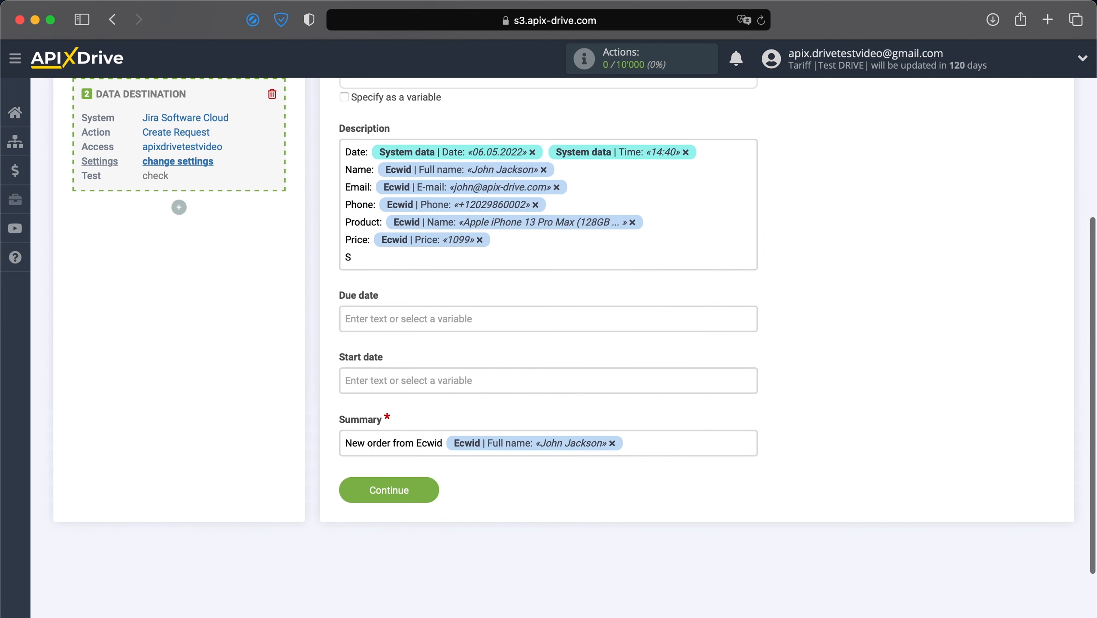
pyautogui.write('hipping method:')
pyautogui.click(568, 260)
pyautogui.scroll(-10, 538, 436)
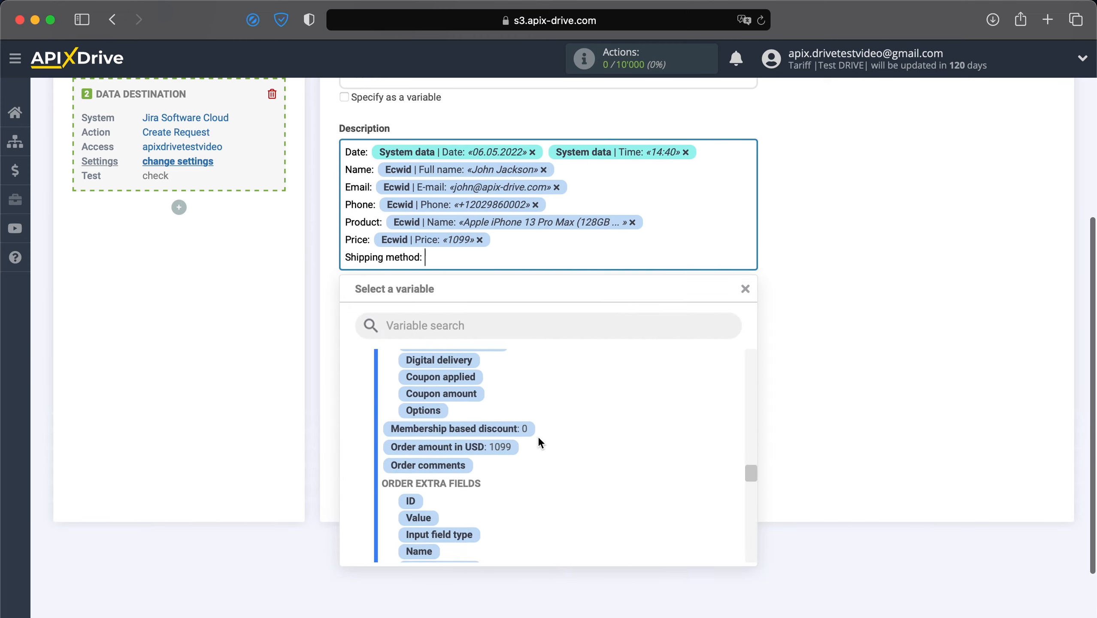
pyautogui.scroll(-10, 538, 436)
pyautogui.click(565, 480)
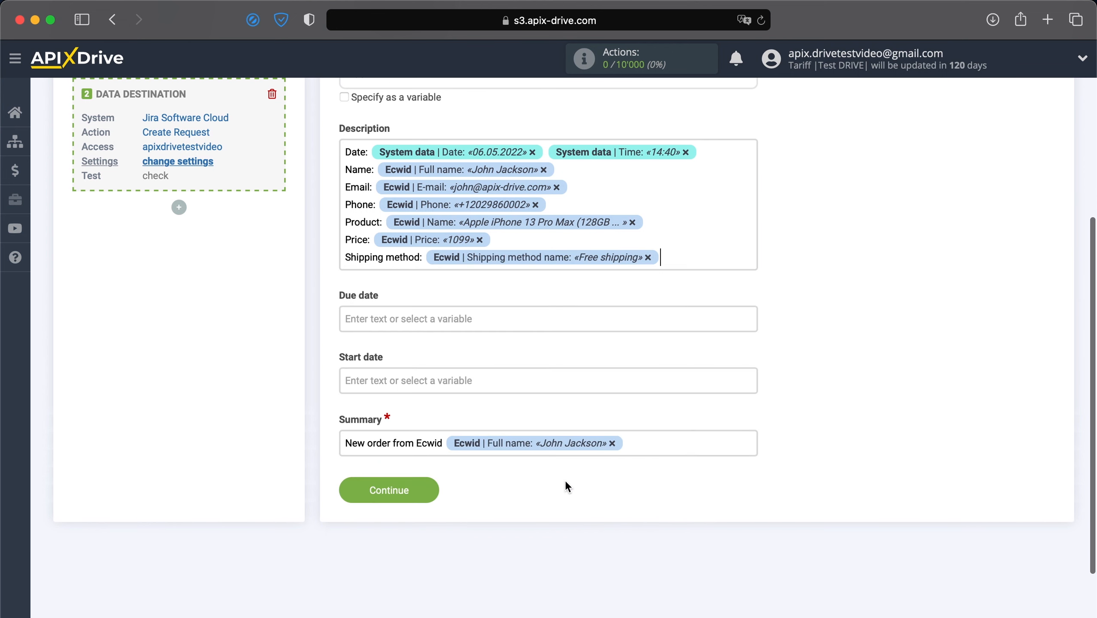
# - Add a 'Shipping address:' line with the Country name, City and Street variables
pyautogui.press('Return')
pyautogui.write('Shipping address:')
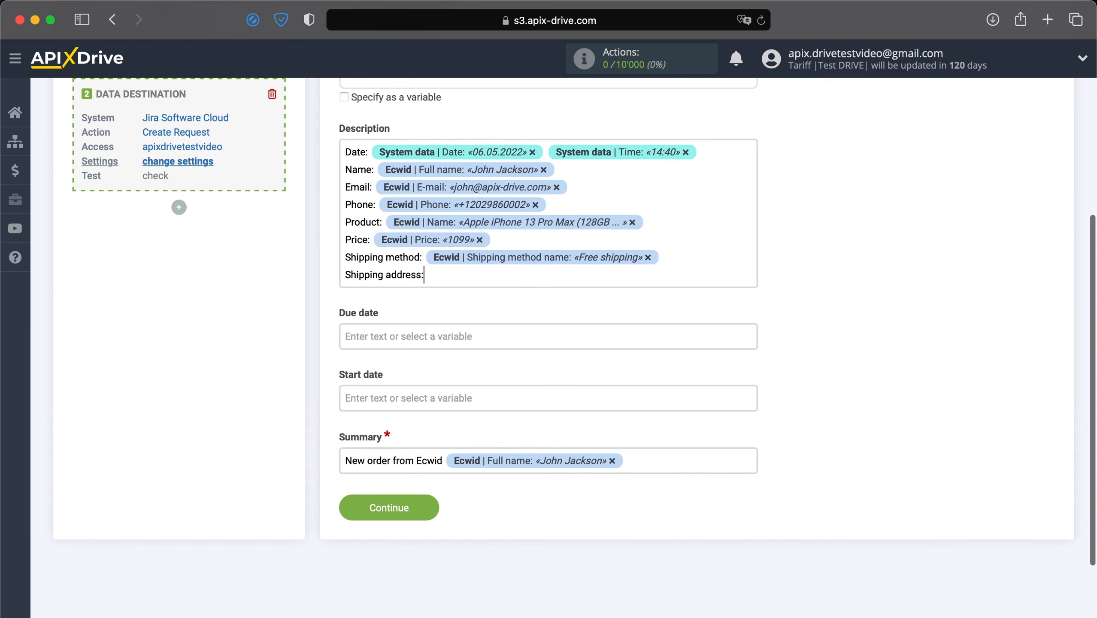
pyautogui.click(705, 283)
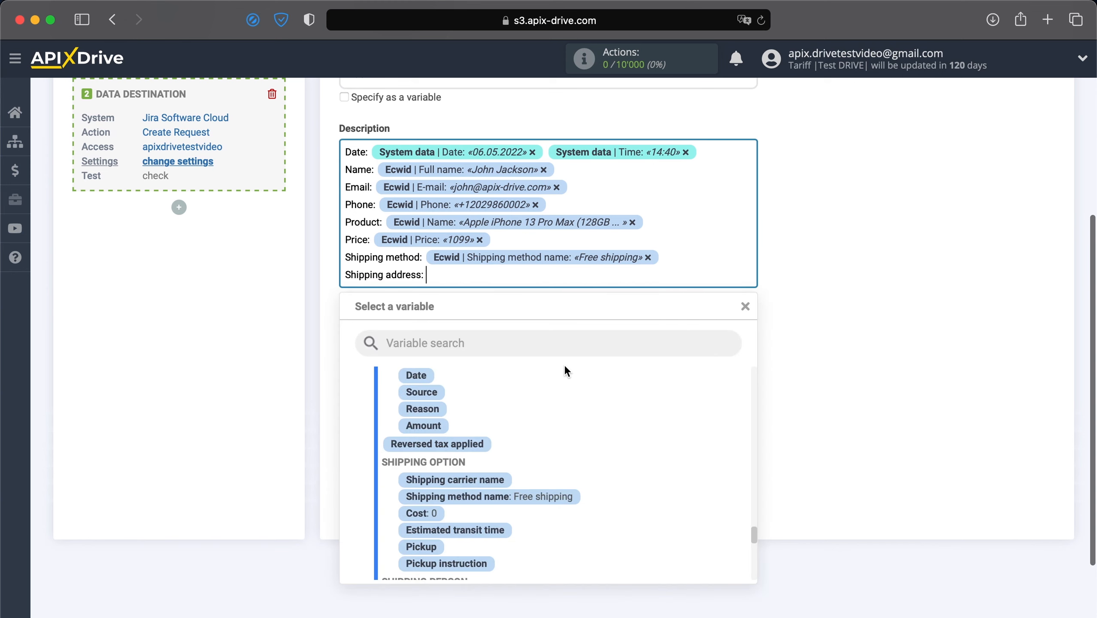
pyautogui.scroll(-5, 541, 427)
pyautogui.click(508, 477)
pyautogui.click(644, 285)
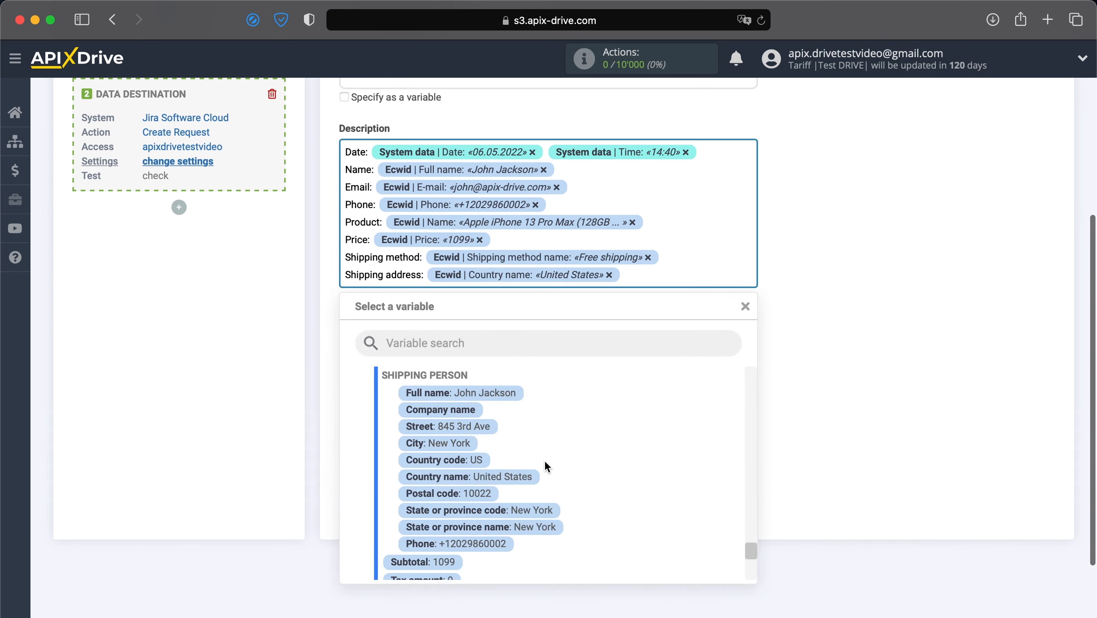
pyautogui.click(450, 444)
pyautogui.click(486, 299)
pyautogui.click(470, 450)
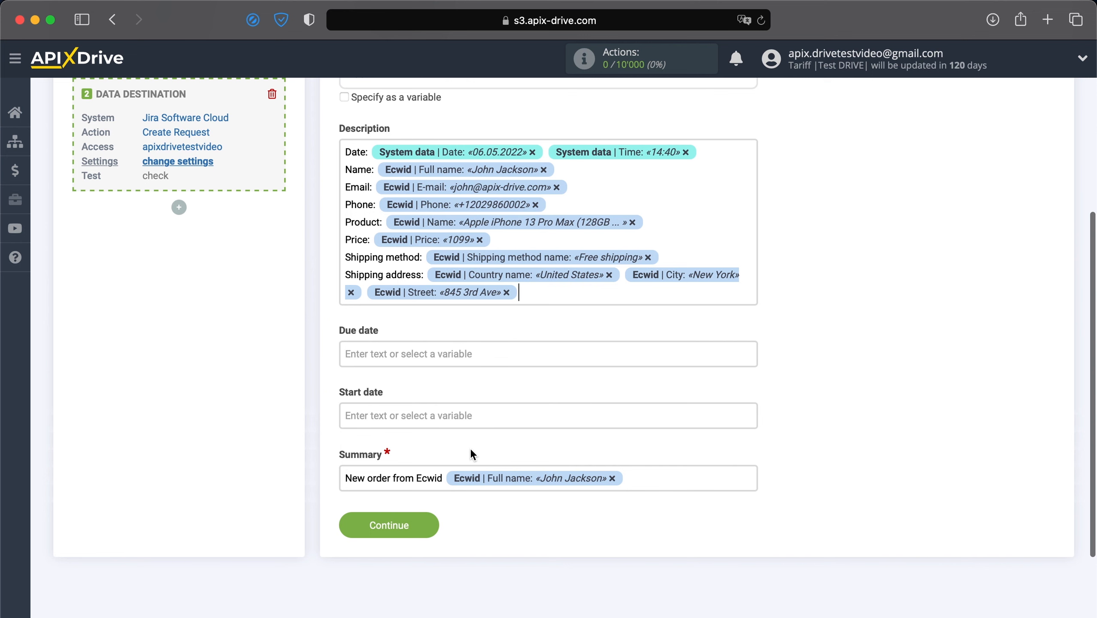
# - Save the mapping, then send a test Task with the sample order's summary and description to the ApiX-Drive test video project
pyautogui.click(408, 524)
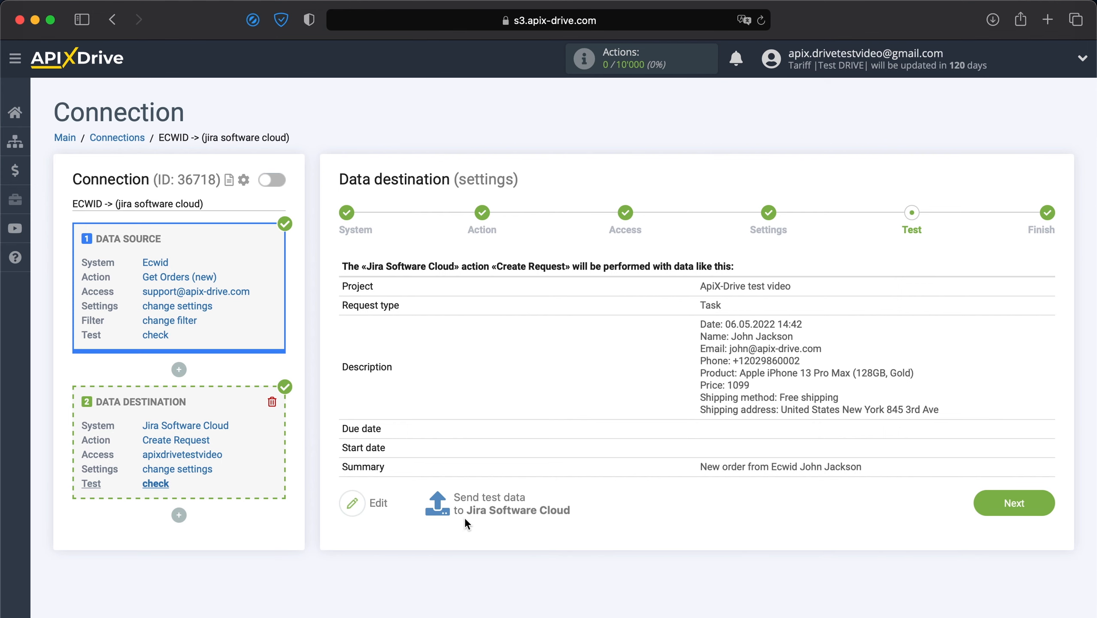
pyautogui.click(477, 508)
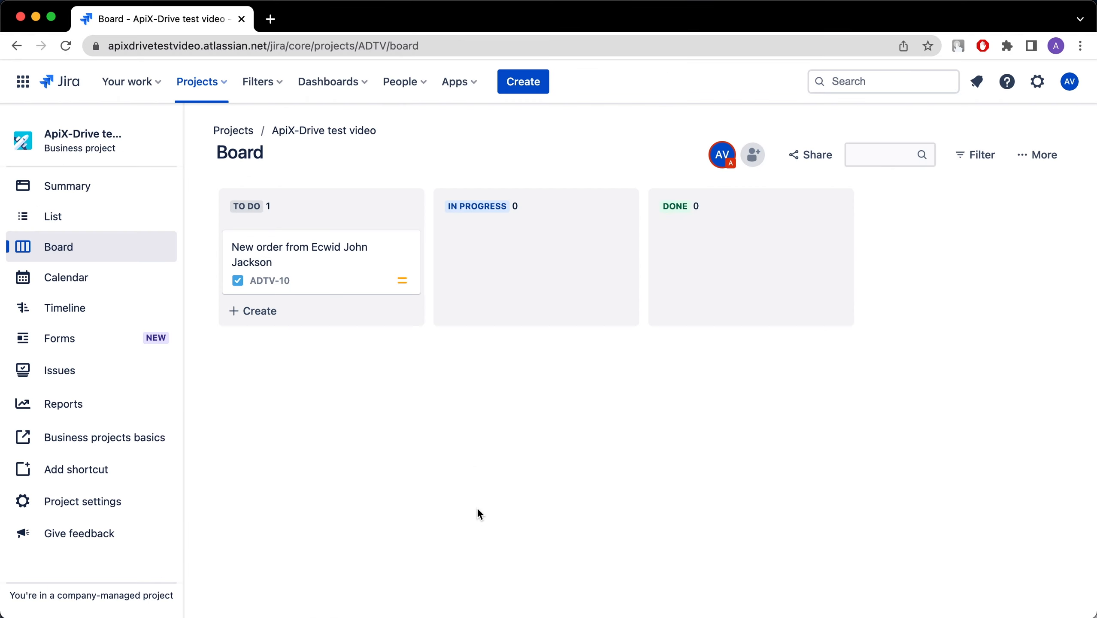
# - Open card ADTV-10 in the To Do column to view its order description
pyautogui.click(351, 256)
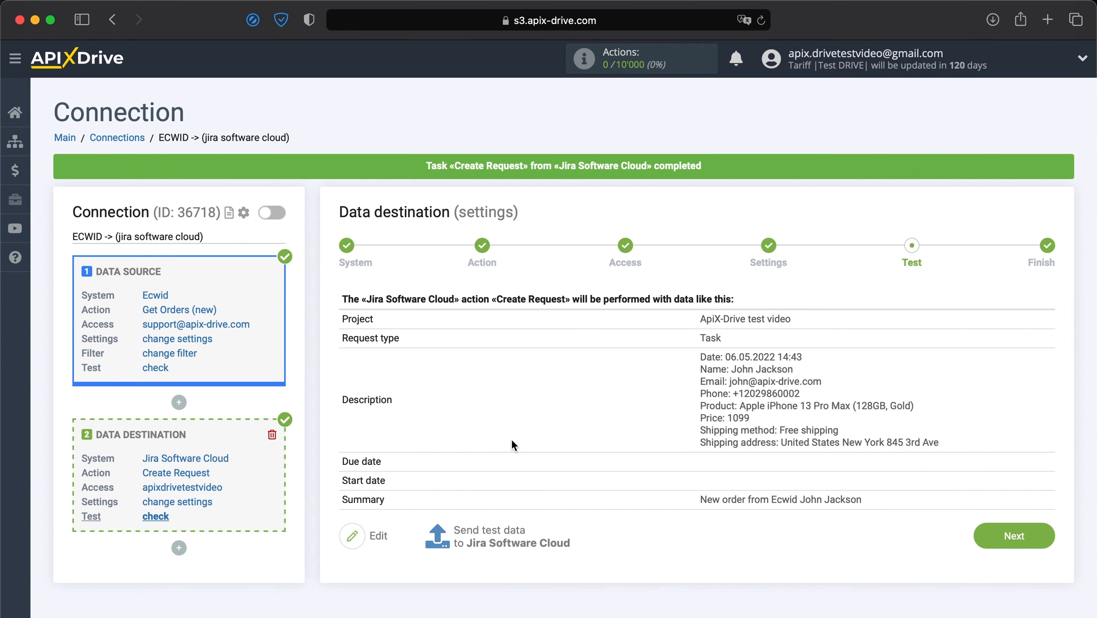
# - Finish the destination setup, enable auto-update, and save a 5 minutes update interval for the ECWID connection
pyautogui.click(1000, 528)
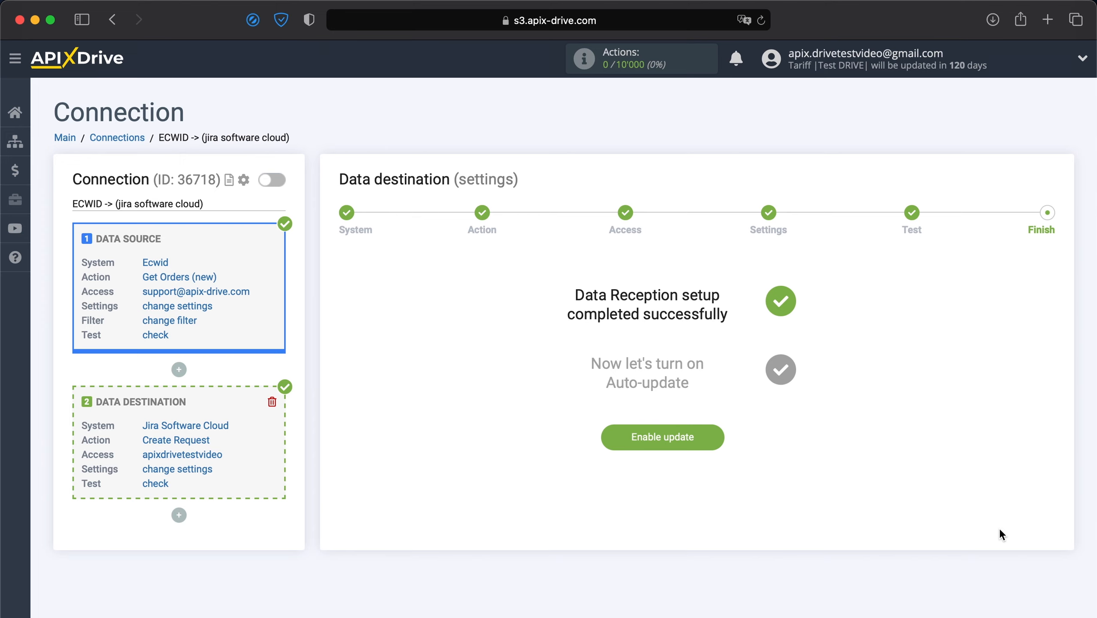
pyautogui.click(674, 439)
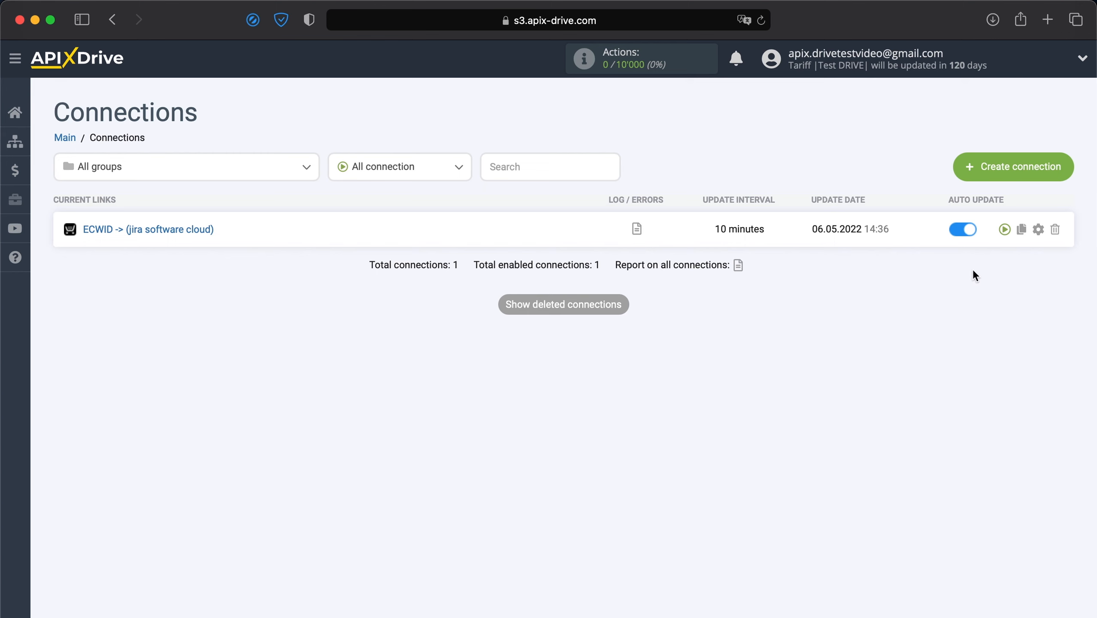
pyautogui.click(1038, 229)
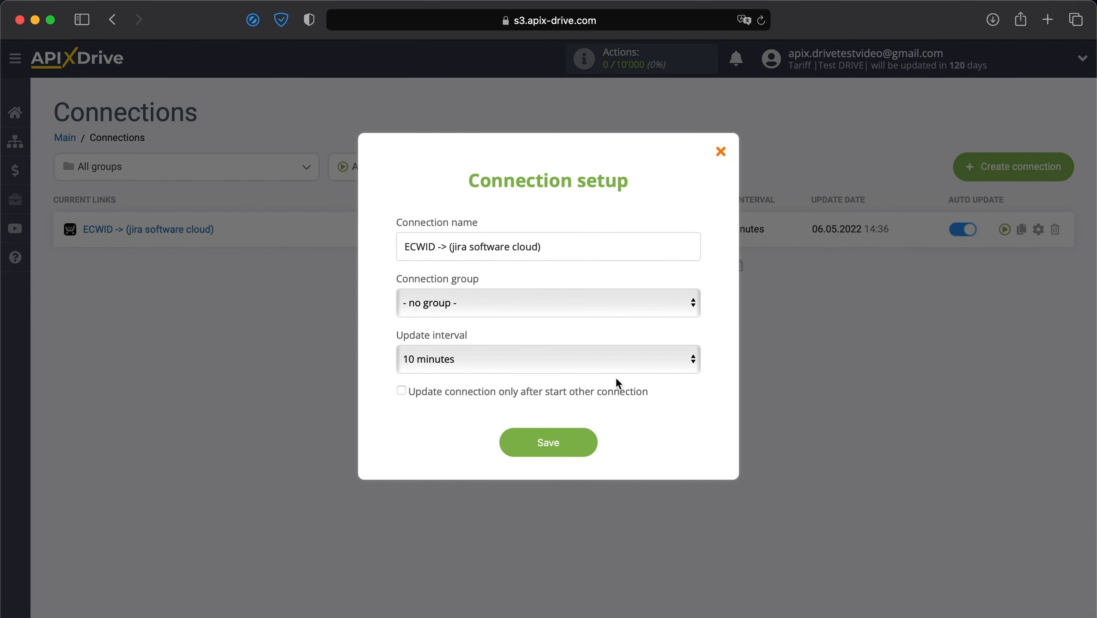
pyautogui.click(615, 370)
pyautogui.click(558, 341)
pyautogui.click(568, 450)
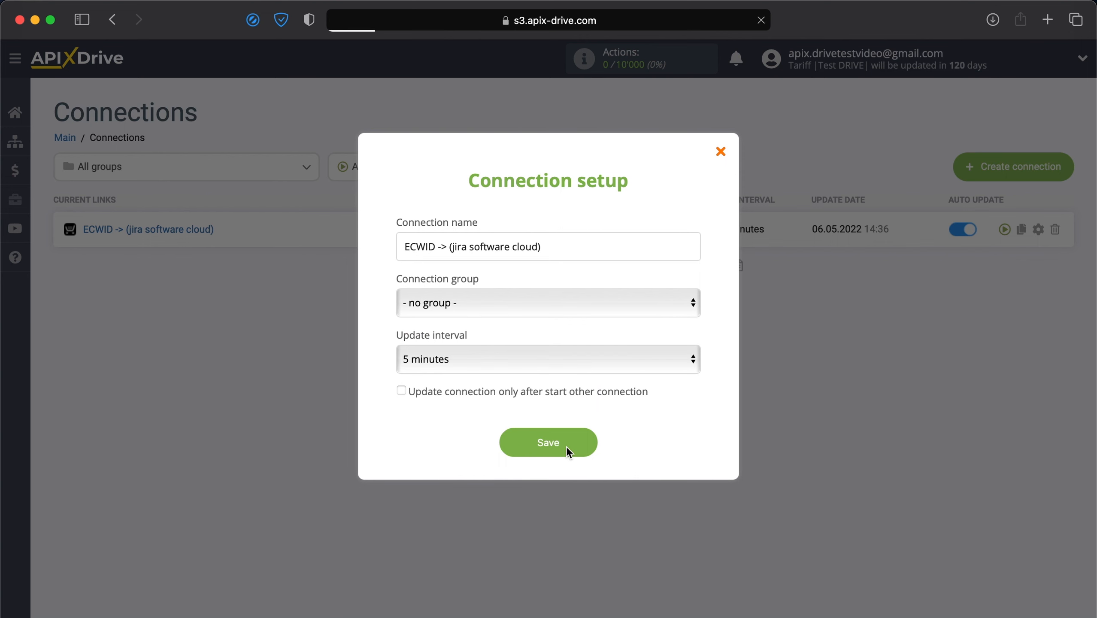